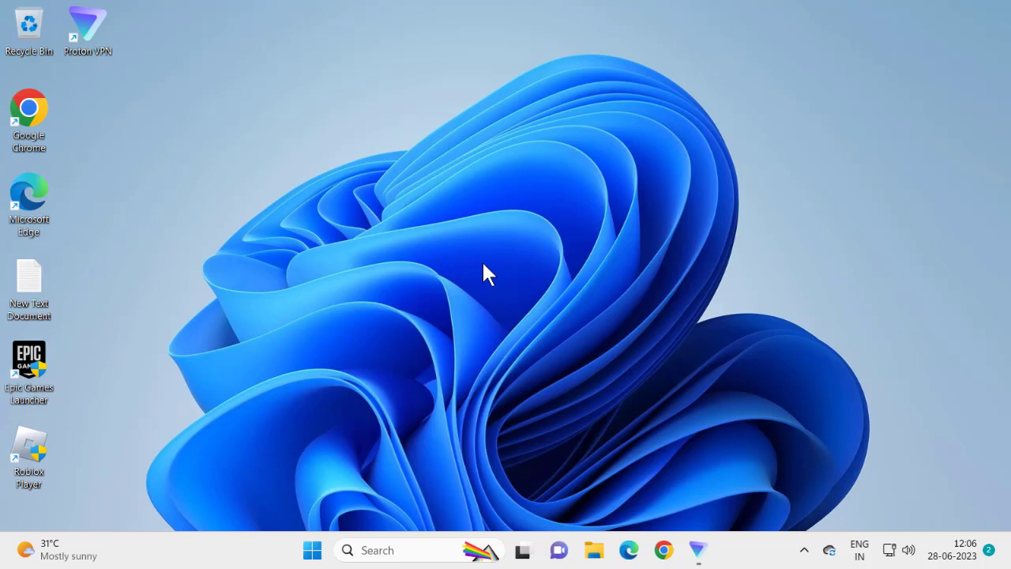
Search Windows for 'windows se' and open the Windows Security app.
left_click(400, 549)
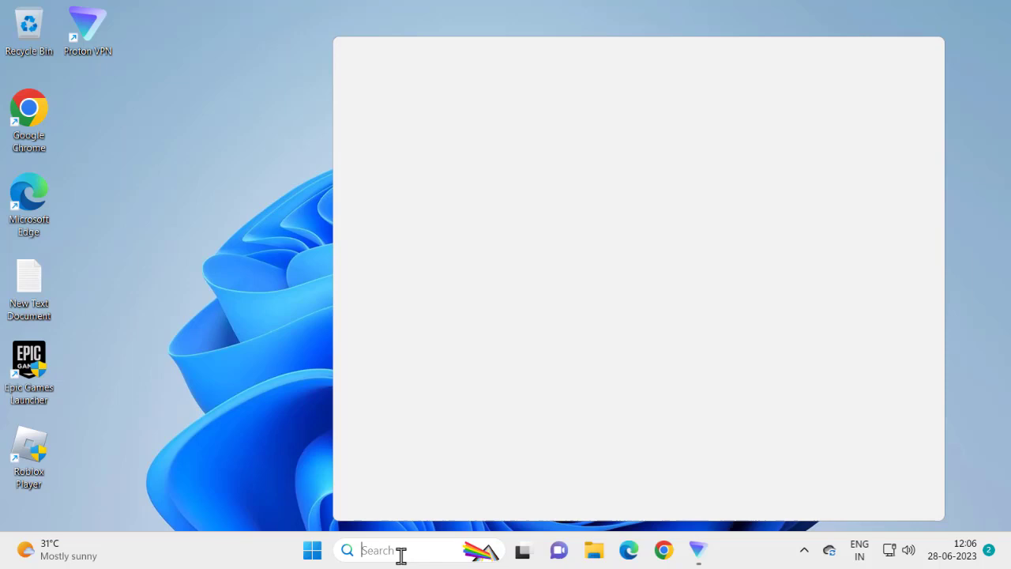
type("w")
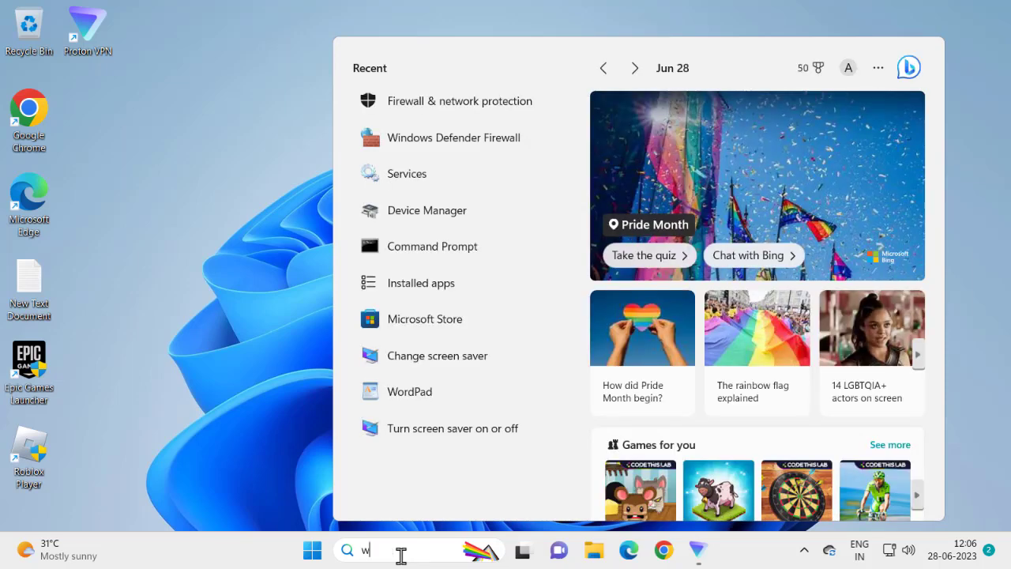
type("indows")
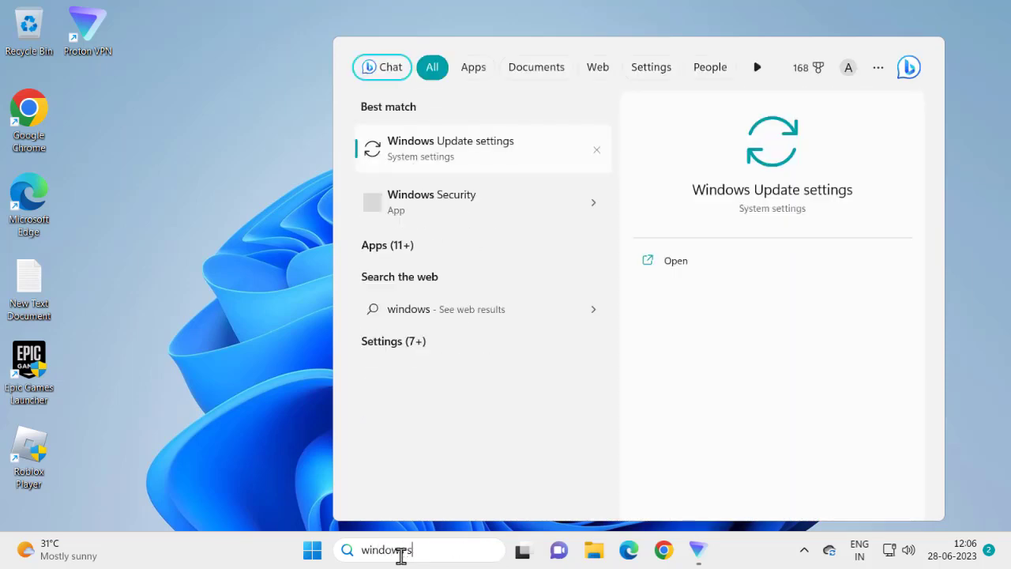
type(" se")
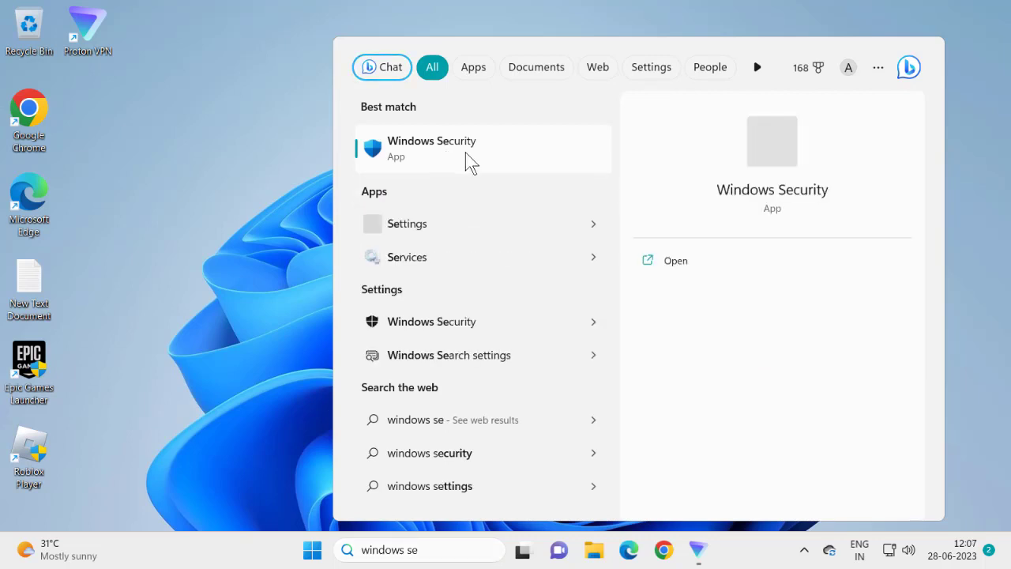
left_click(488, 161)
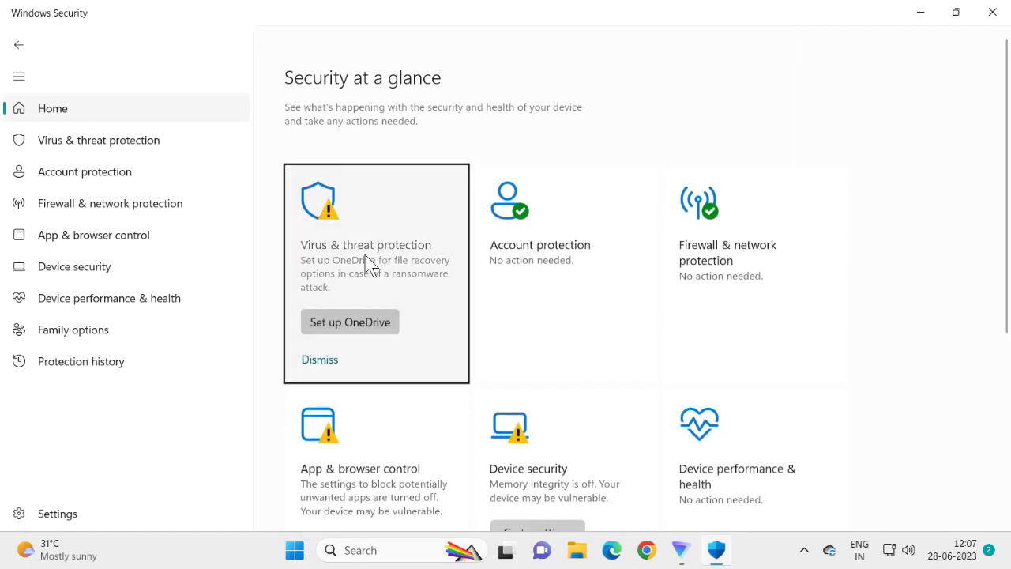
Turn off Defender real-time protection in Virus & threat protection settings, approving the UAC prompt.
left_click(366, 263)
scroll(366, 264, "down", 1)
scroll(390, 258, "down", 5)
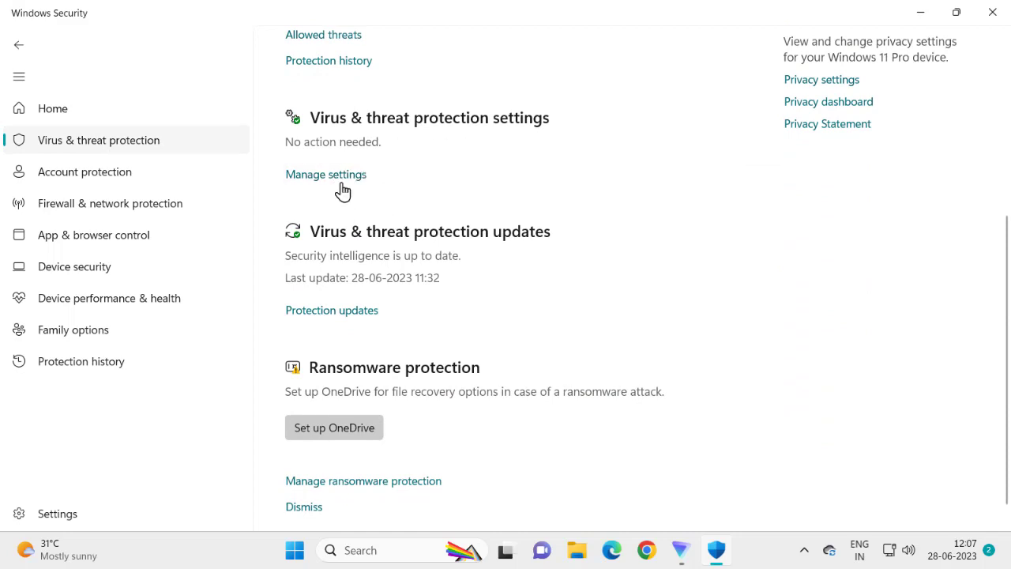
left_click(332, 175)
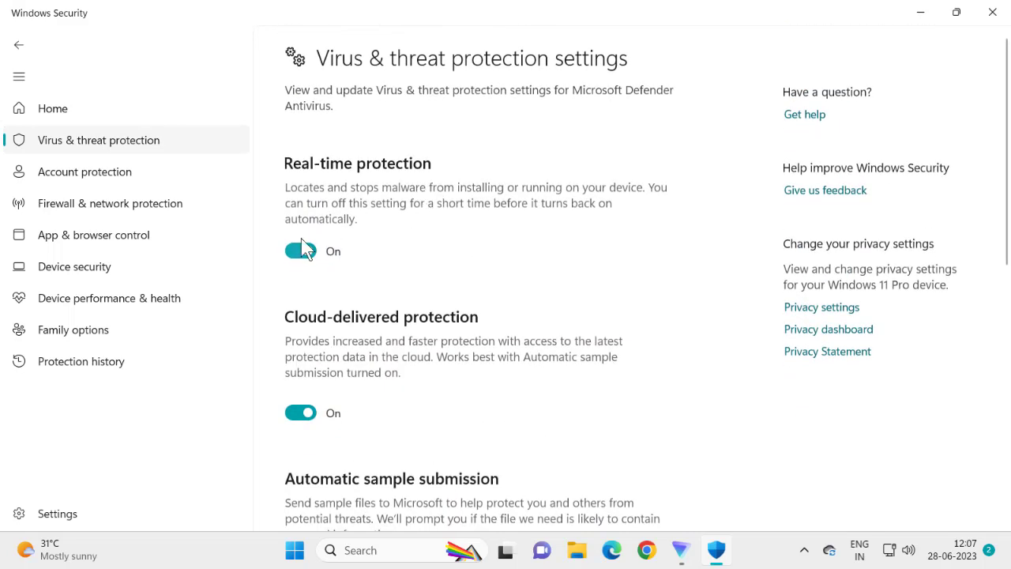
left_click(303, 250)
left_click(465, 400)
Switch off cloud-delivered protection and automatic sample submission.
scroll(419, 323, "down", 2)
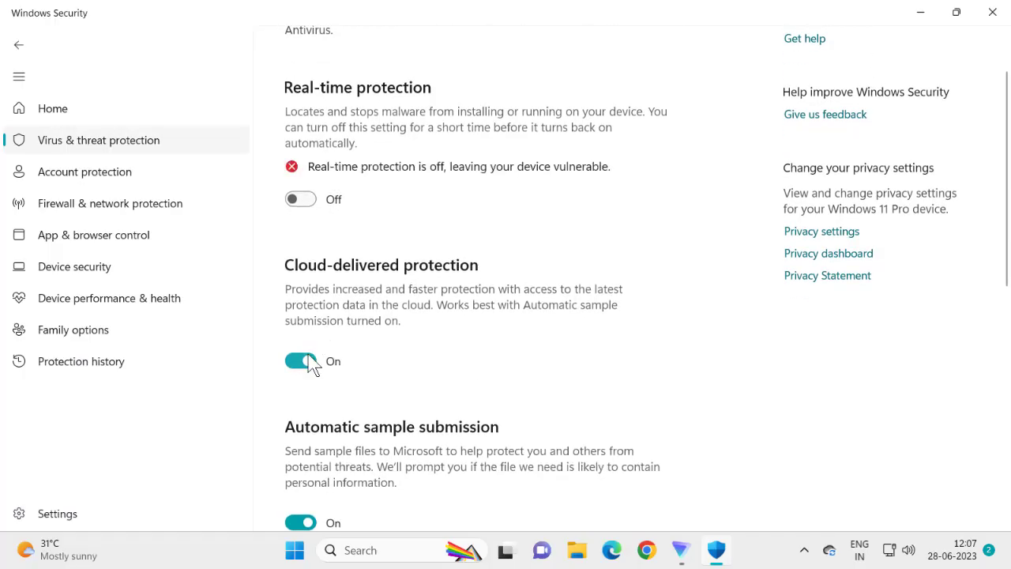
left_click(304, 362)
scroll(379, 308, "down", 4)
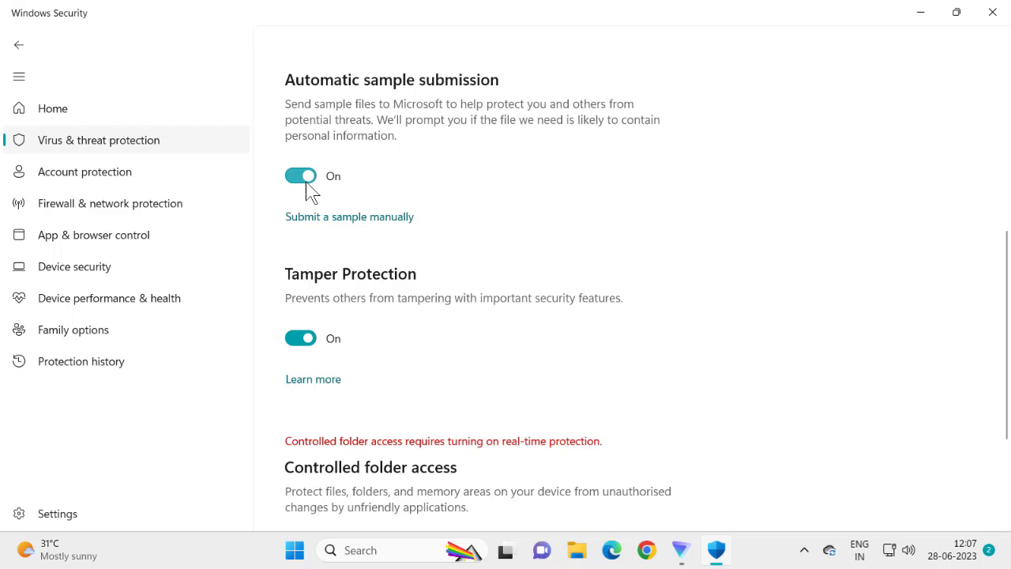
left_click(303, 177)
scroll(385, 362, "up", 8)
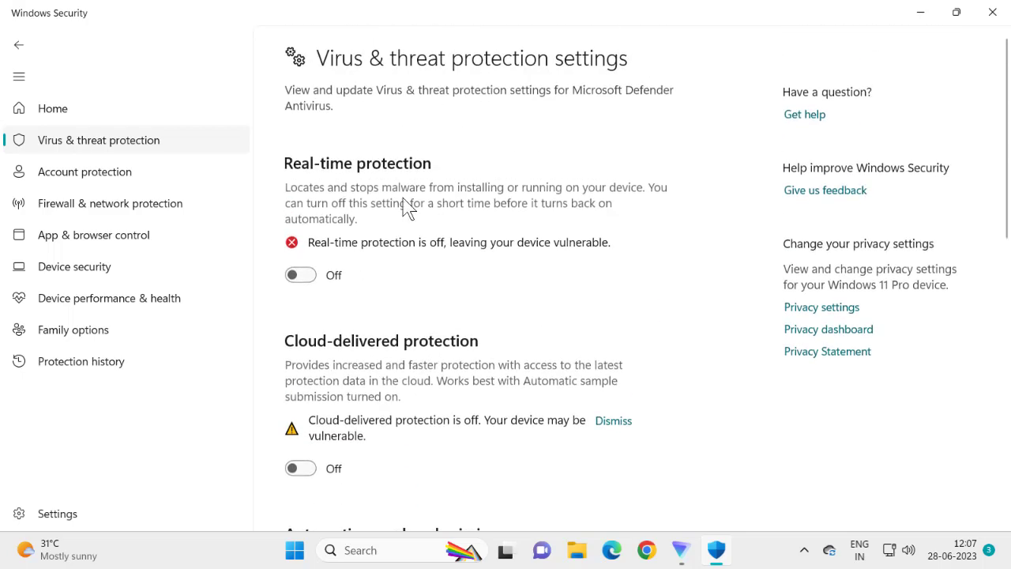
scroll(483, 300, "down", 4)
scroll(461, 300, "down", 2)
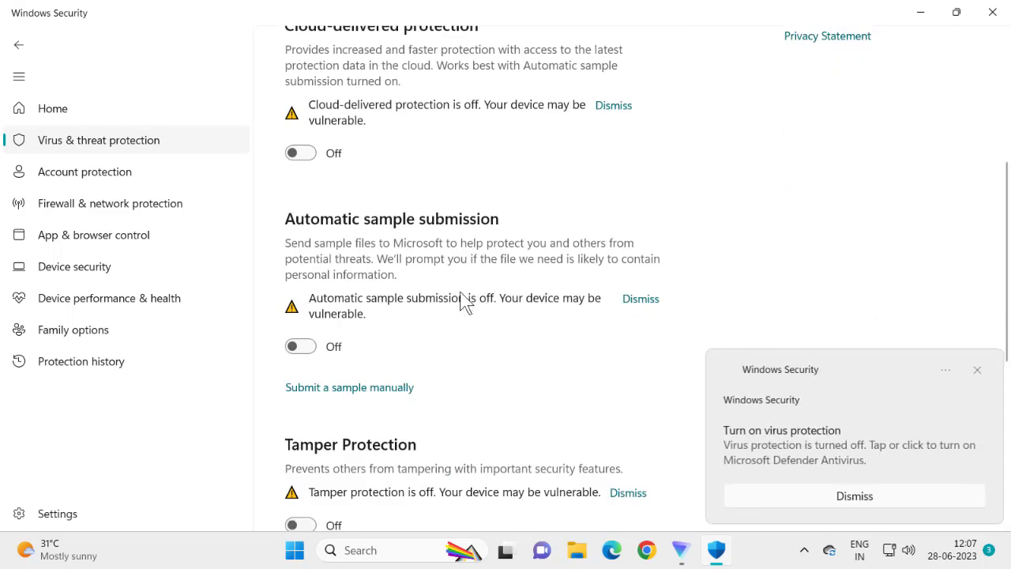
scroll(458, 308, "up", 6)
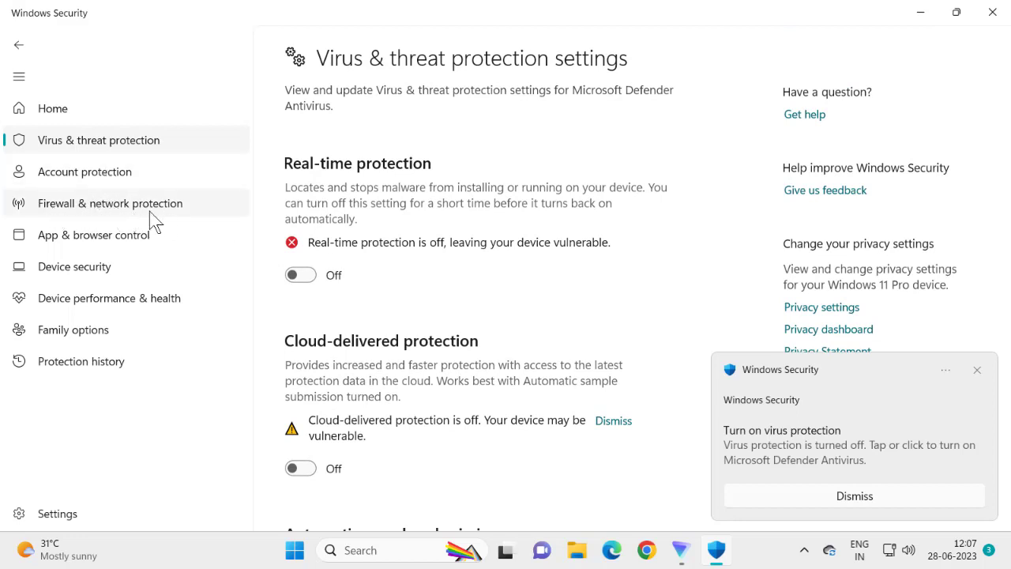
left_click(107, 205)
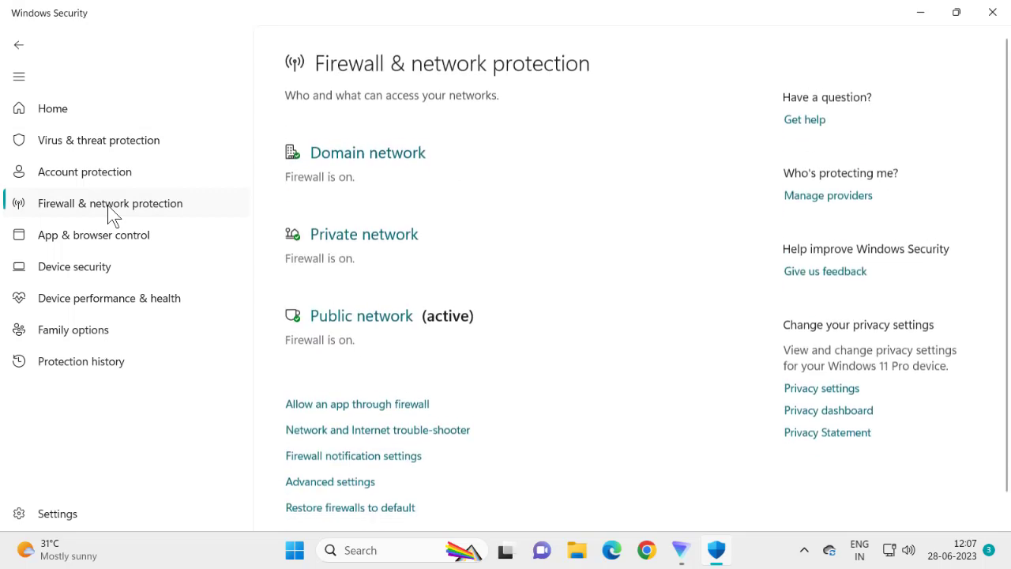
Turn off the Domain network Defender Firewall, approve UAC, and close Windows Security.
left_click(349, 162)
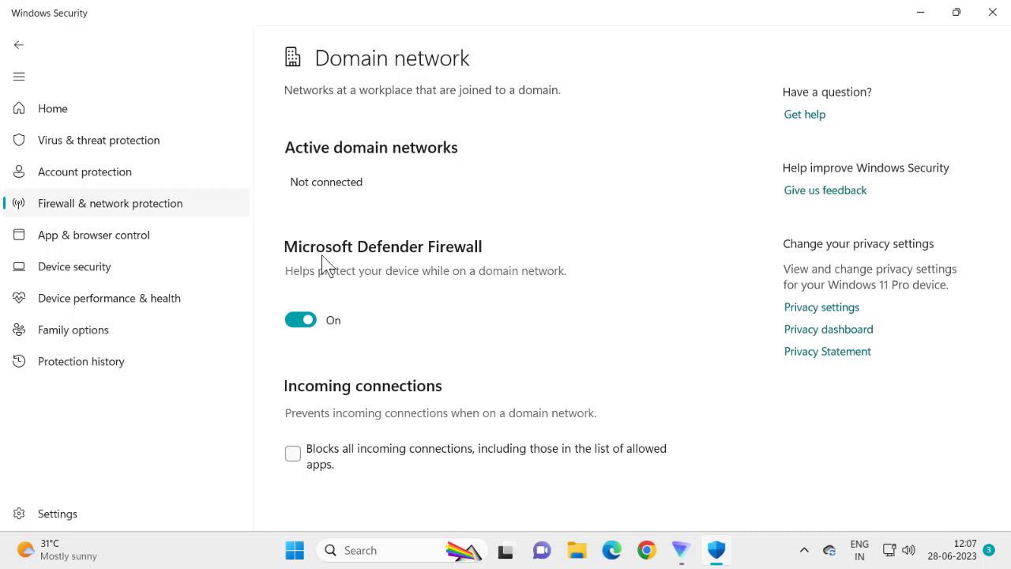
left_click(306, 319)
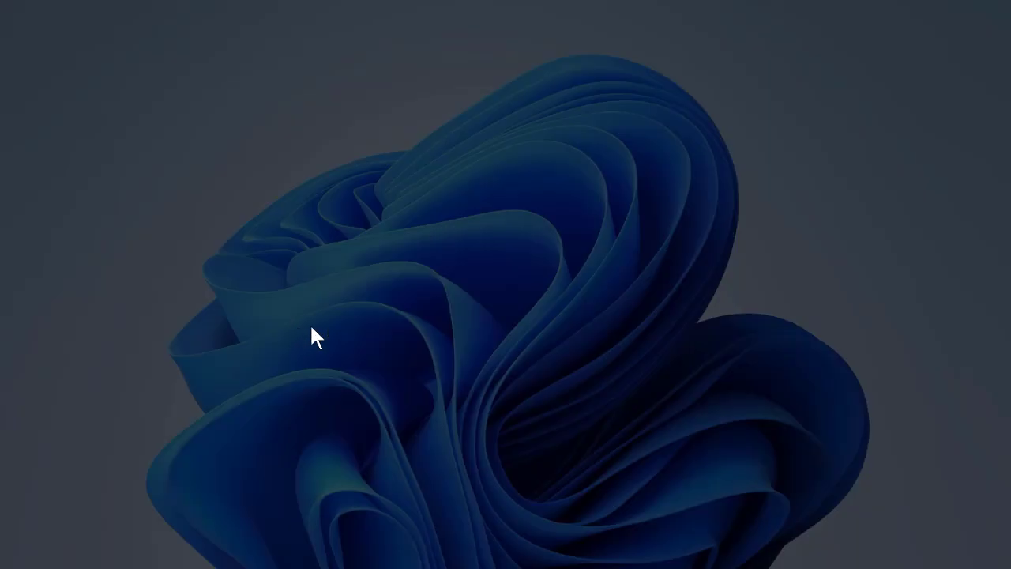
left_click(424, 398)
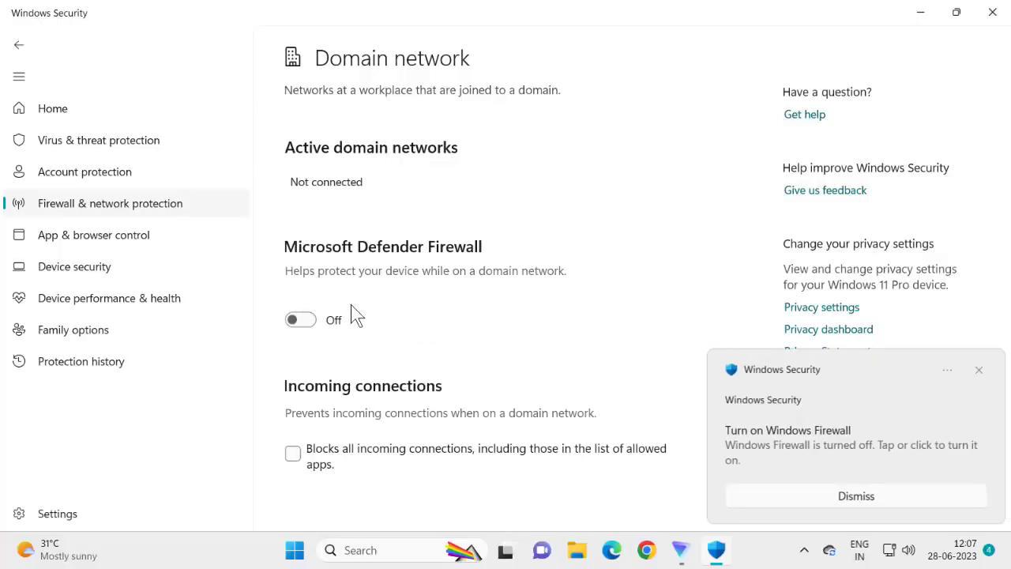
left_click(992, 13)
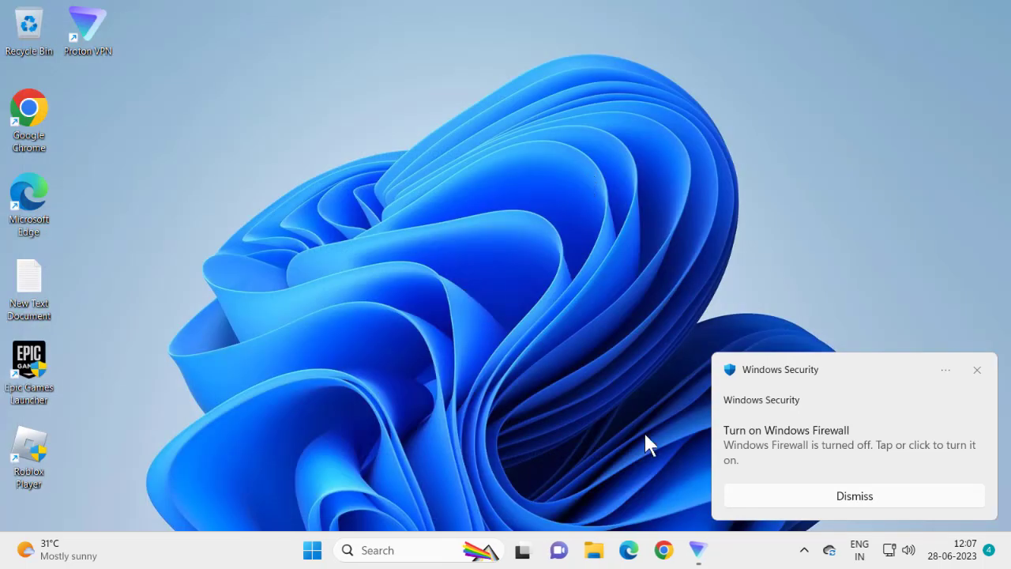
Launch Chrome and go to Settings > Privacy and security > Security.
left_click(663, 550)
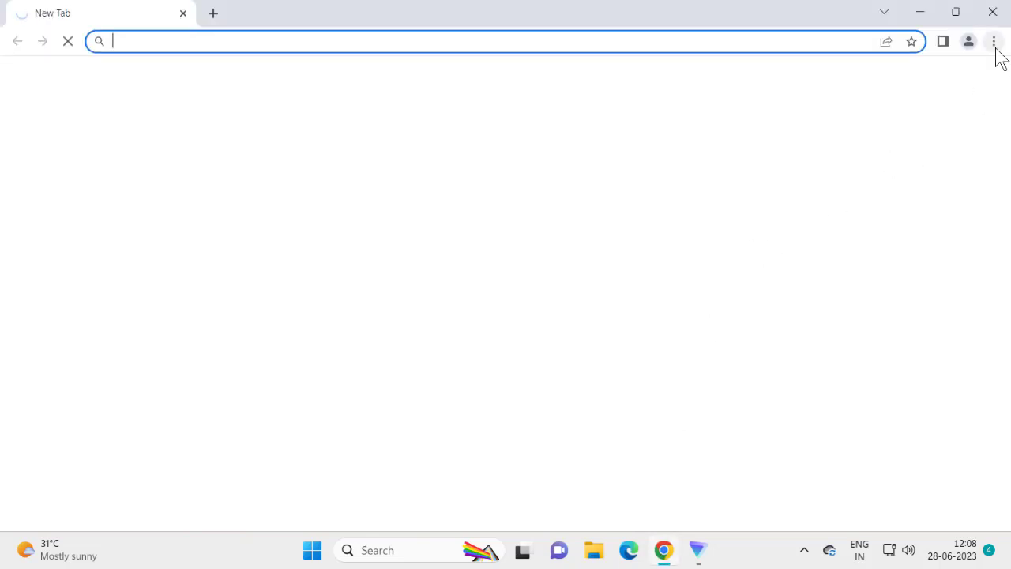
left_click(993, 42)
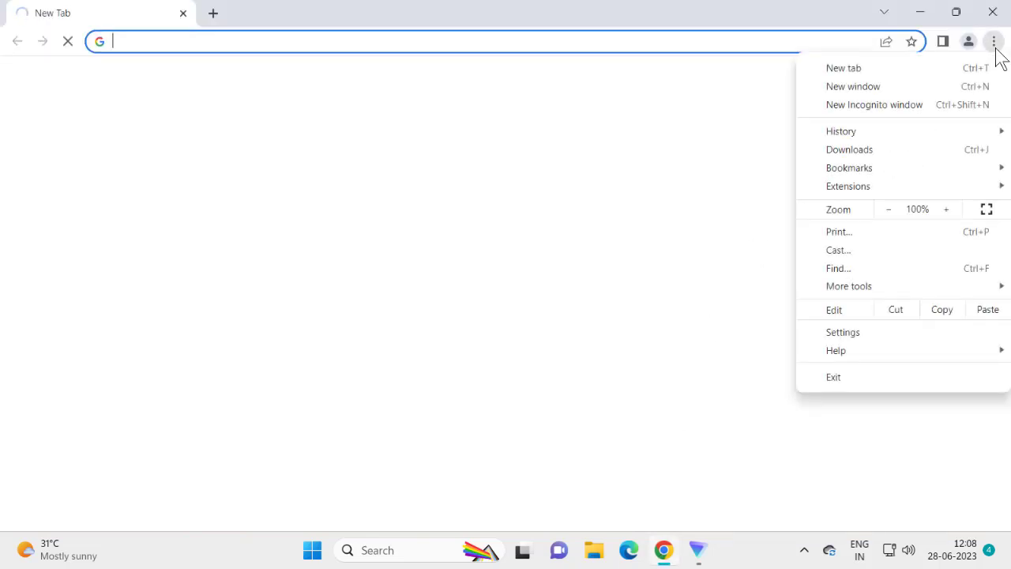
left_click(841, 332)
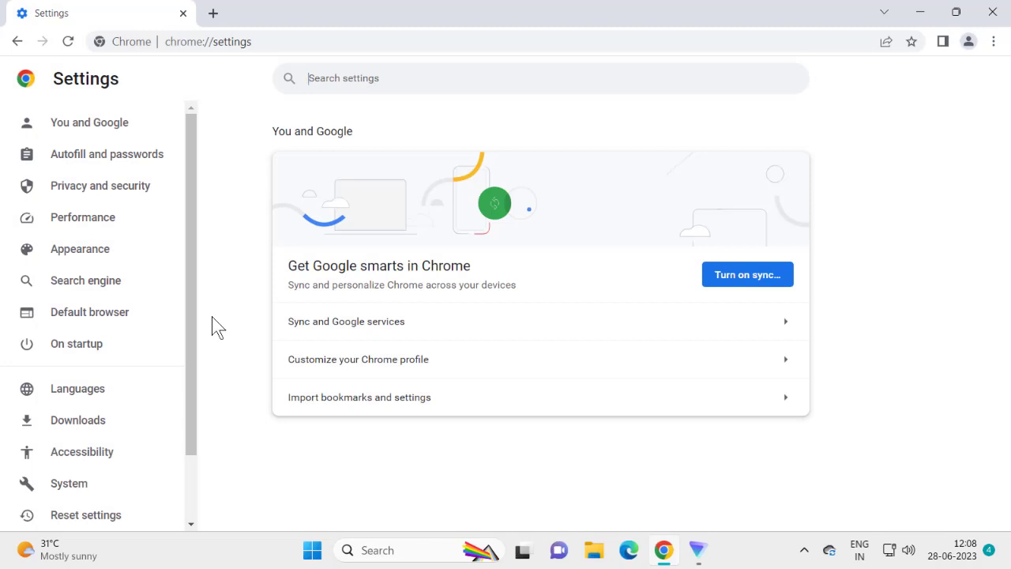
left_click(144, 193)
scroll(399, 244, "down", 3)
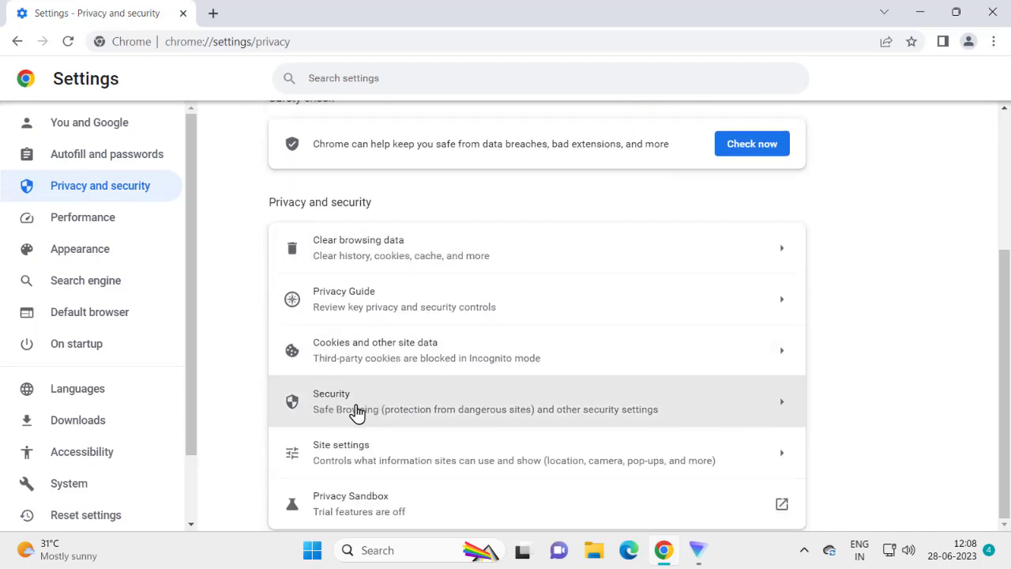
left_click(366, 412)
Set Safe Browsing to No protection, confirm Turn off, and close Chrome.
scroll(417, 324, "down", 4)
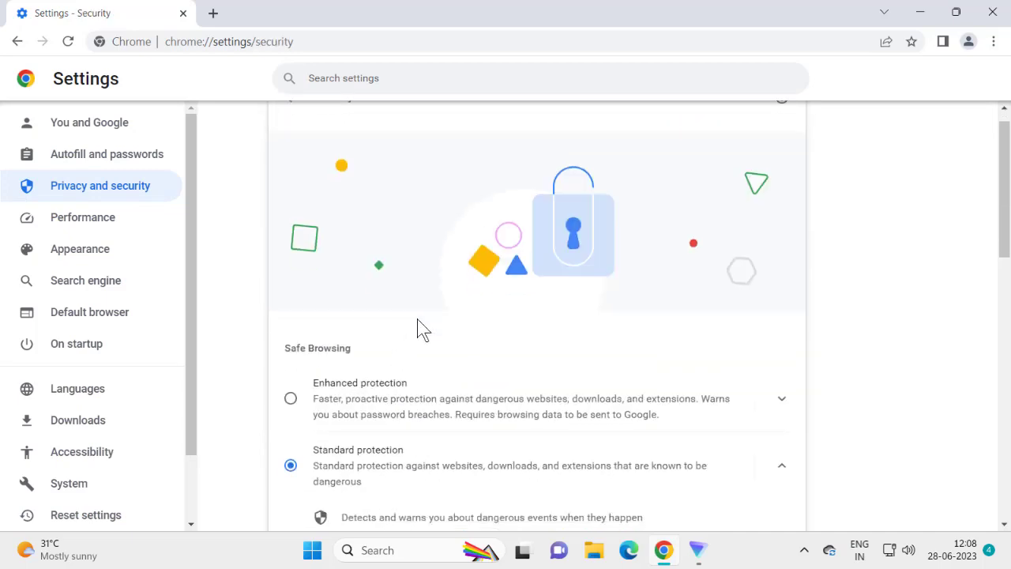
scroll(417, 325, "down", 1)
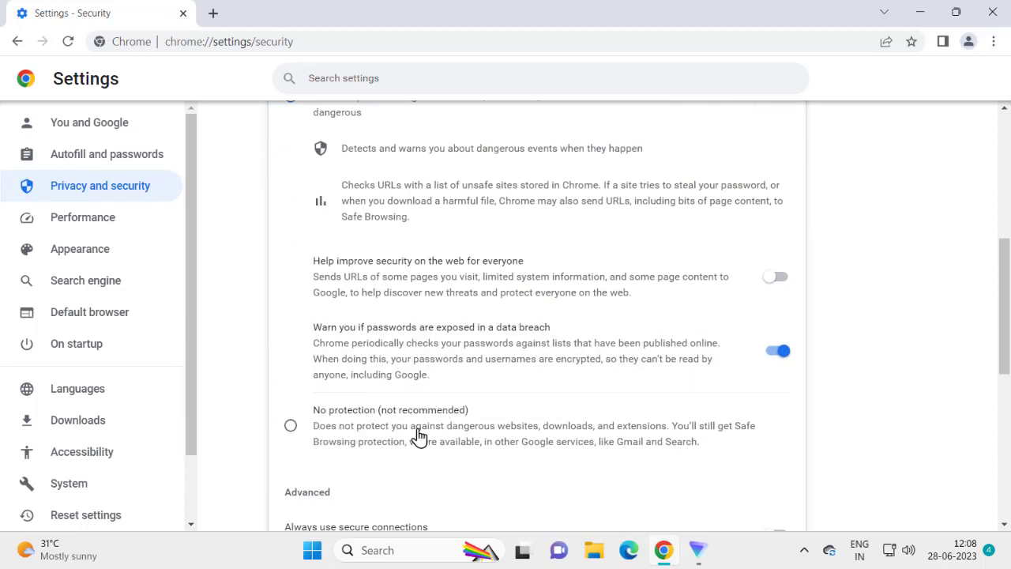
left_click(291, 427)
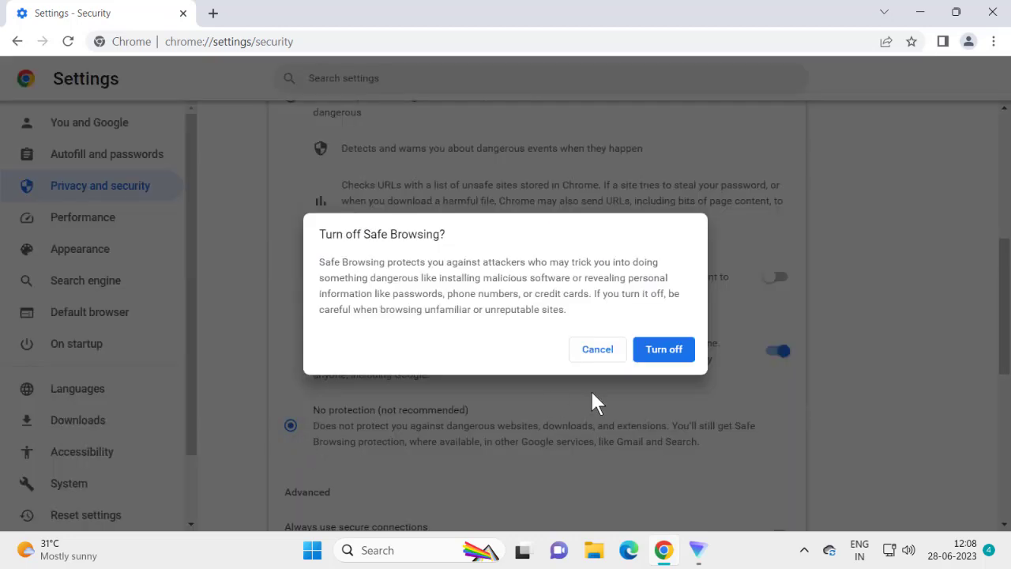
left_click(663, 350)
scroll(518, 388, "down", 3)
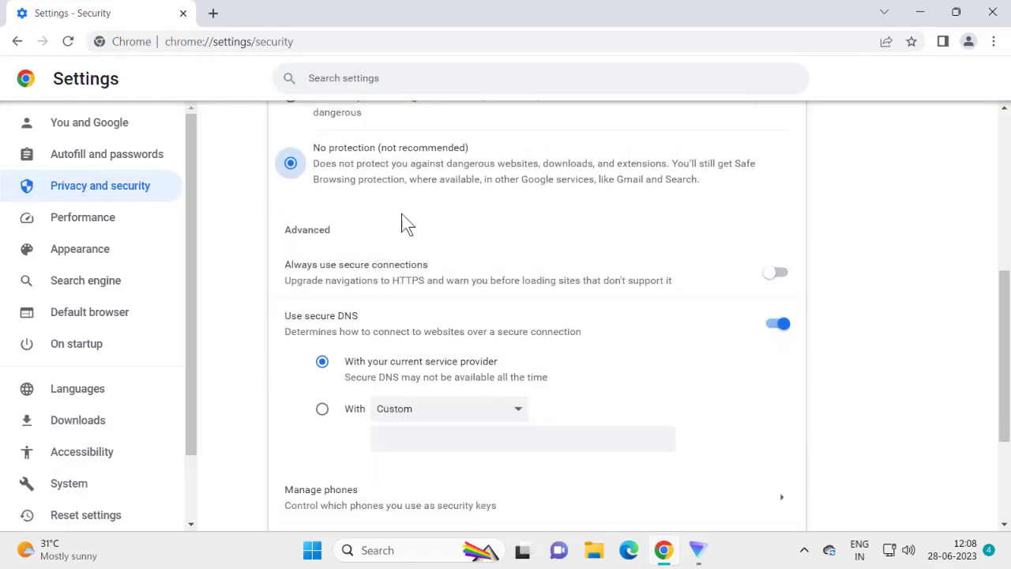
scroll(395, 292, "up", 2)
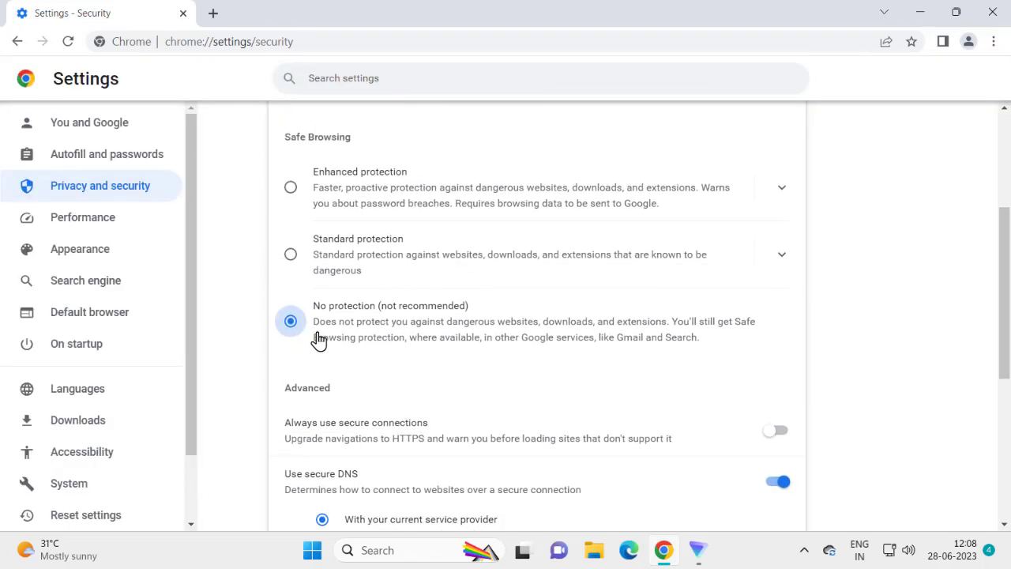
scroll(332, 391, "up", 2)
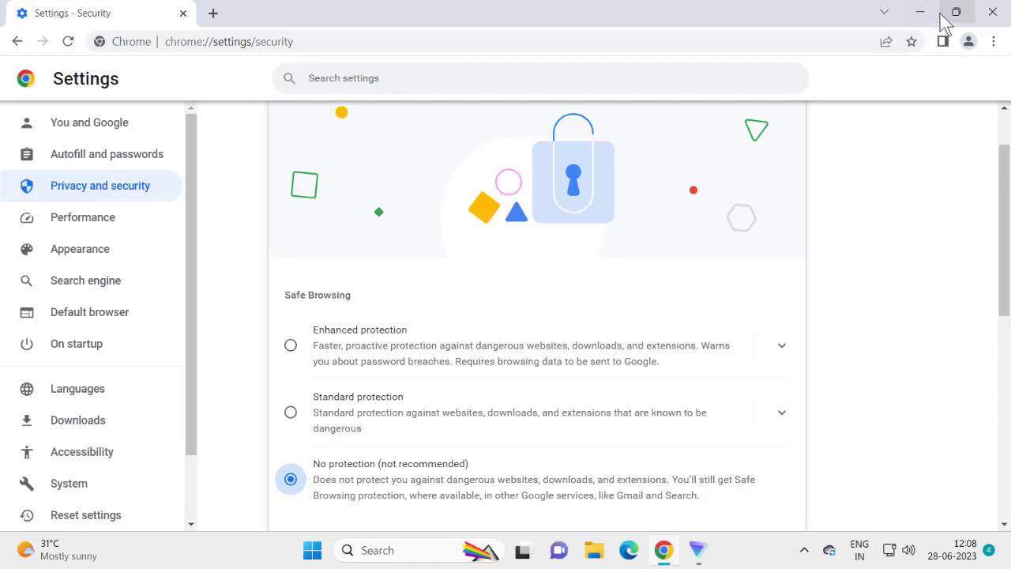
left_click(997, 14)
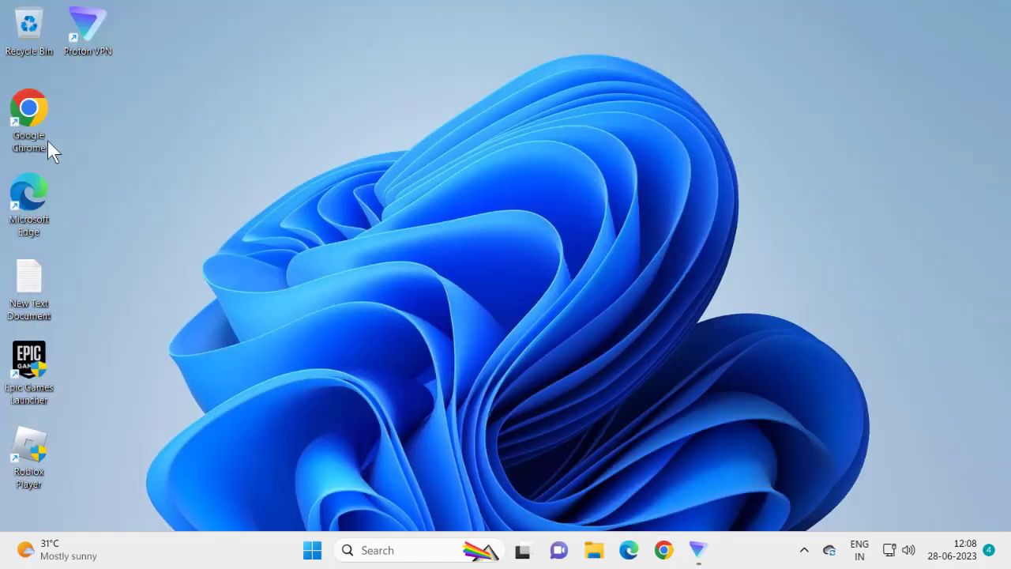
Relaunch Chrome and search the web for 'krnl download'.
double_click(39, 124)
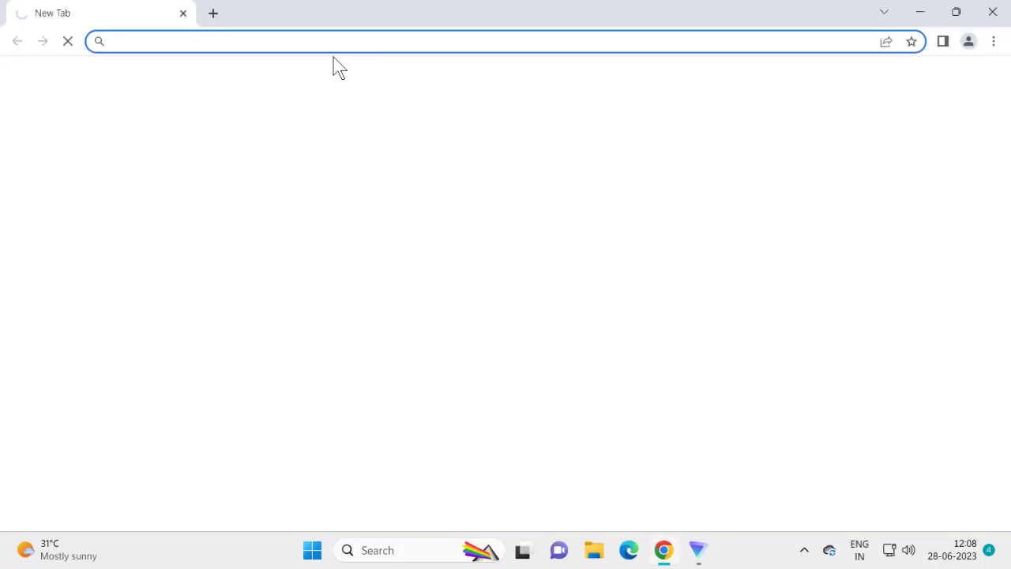
left_click(330, 38)
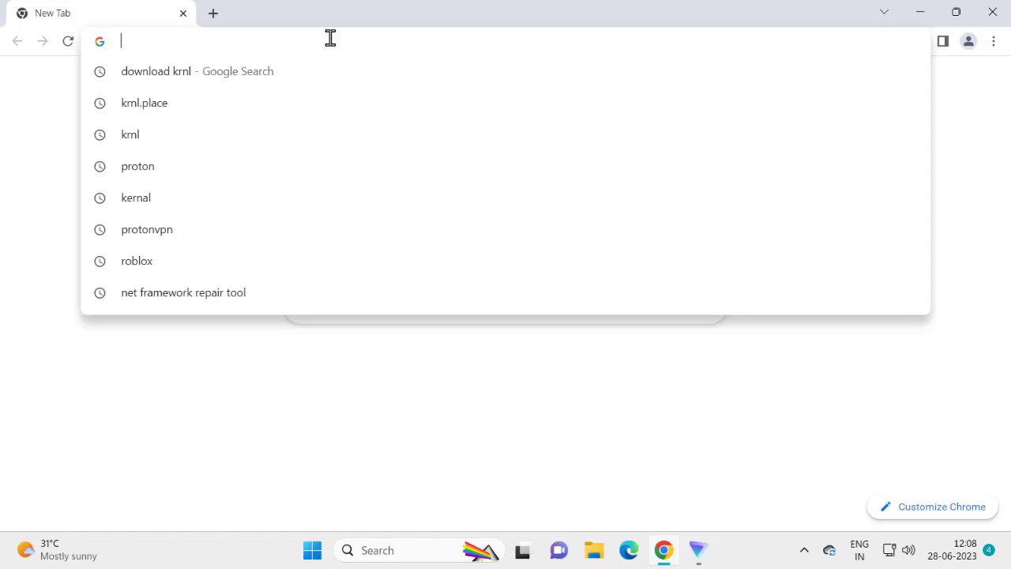
type("ke")
key("BackSpace")
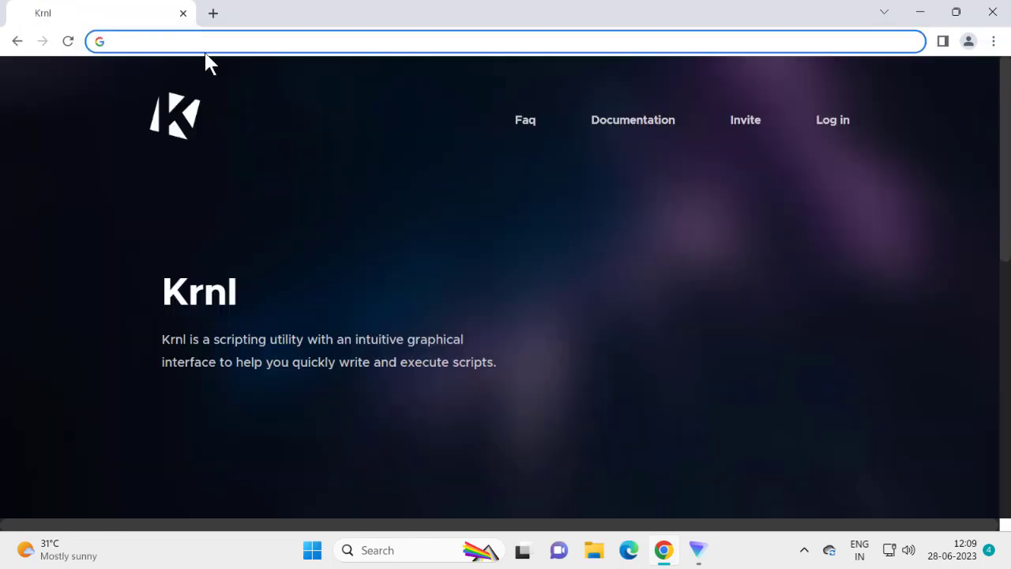
type("krna")
key("BackSpace")
type("l ")
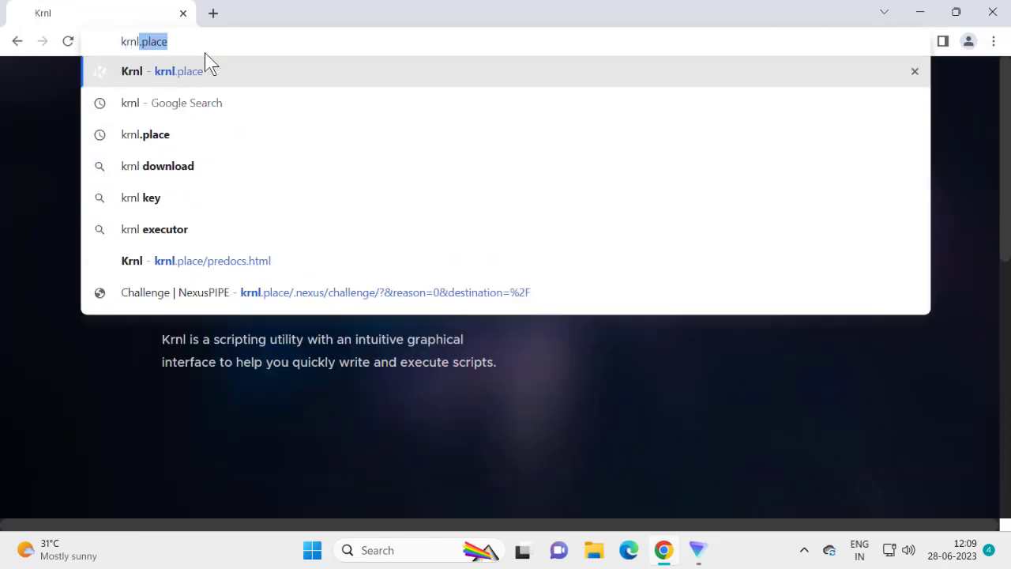
type("down")
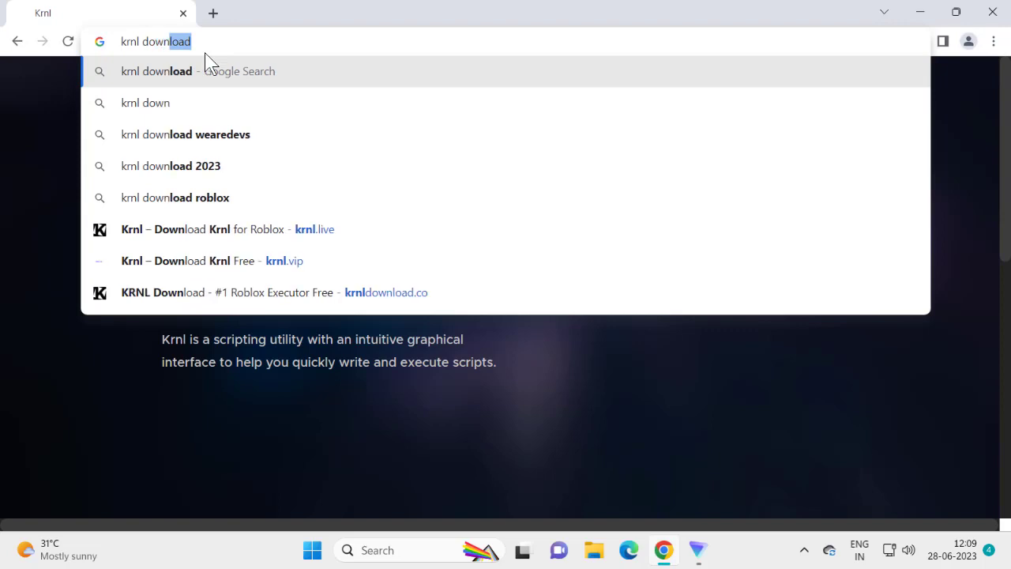
type("load")
key("Return")
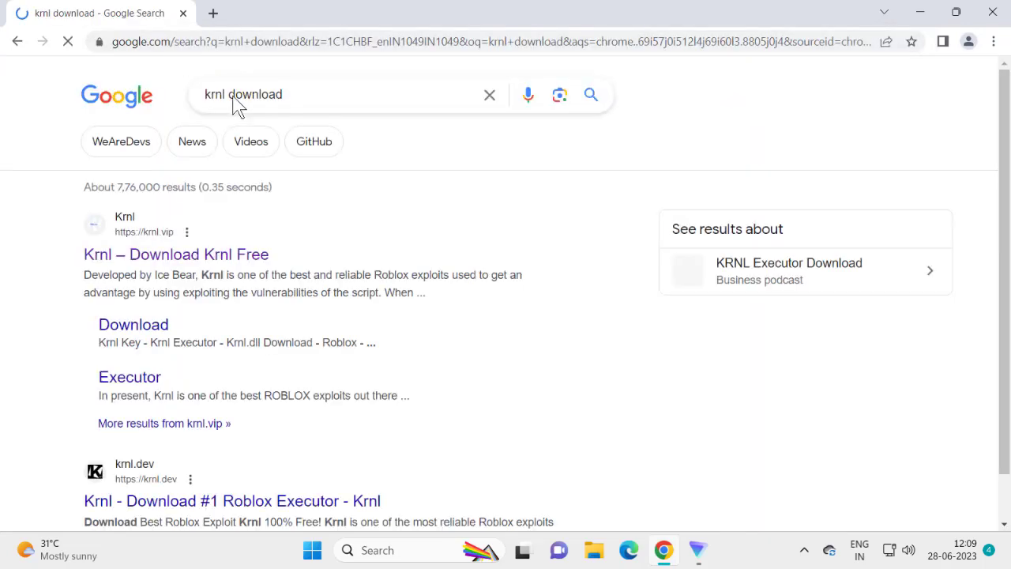
Open the krnl.vip result and follow 'Click here' to the Krnl Download page.
left_click(245, 267)
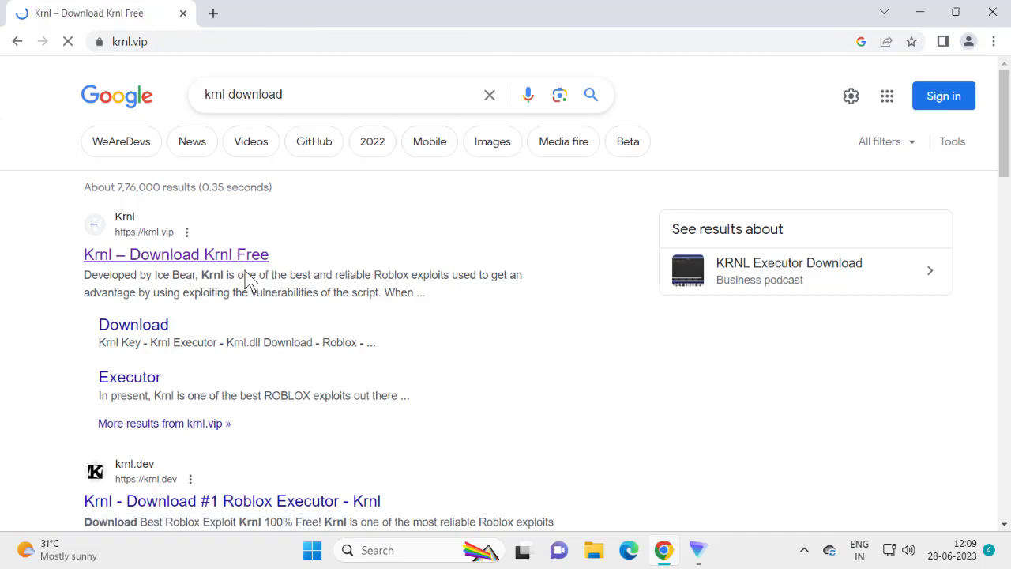
scroll(288, 265, "down", 10)
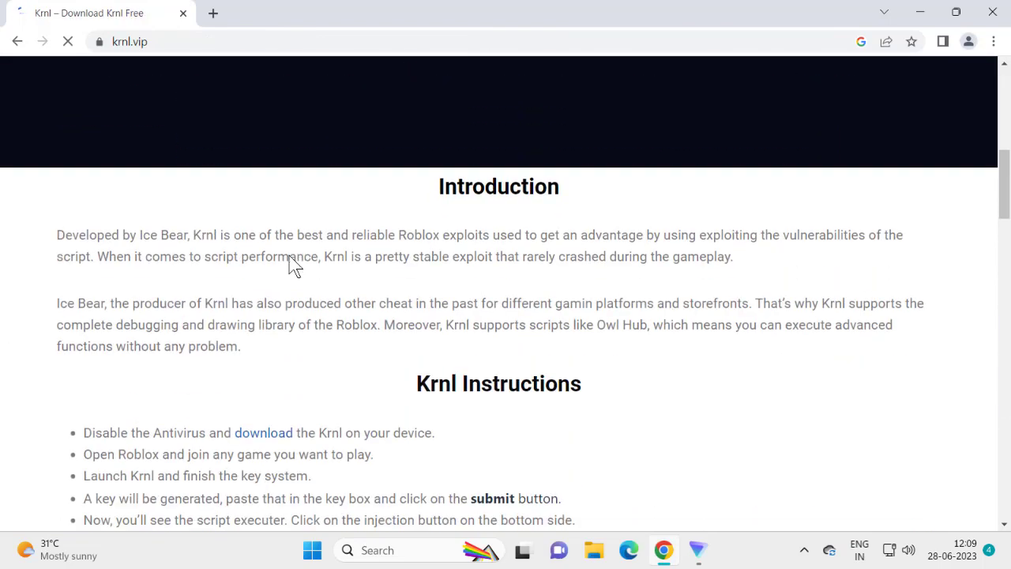
scroll(288, 261, "down", 7)
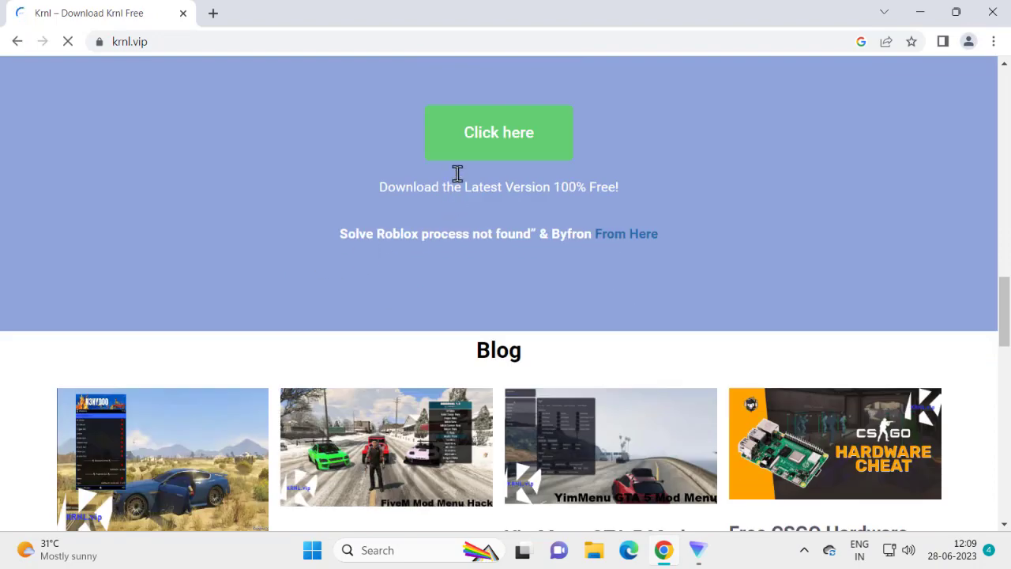
left_click(472, 150)
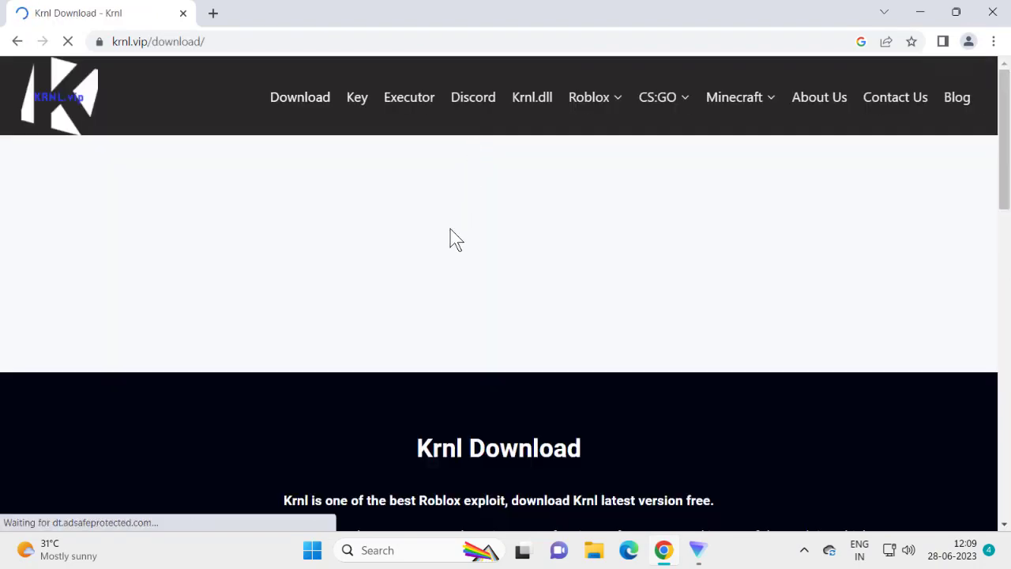
scroll(450, 227, "down", 5)
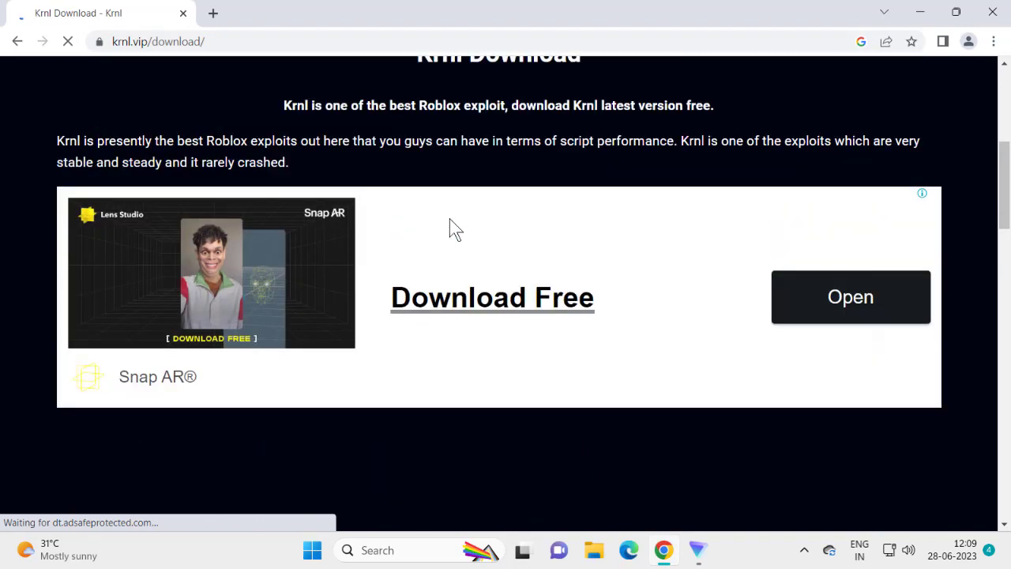
scroll(448, 229, "down", 10)
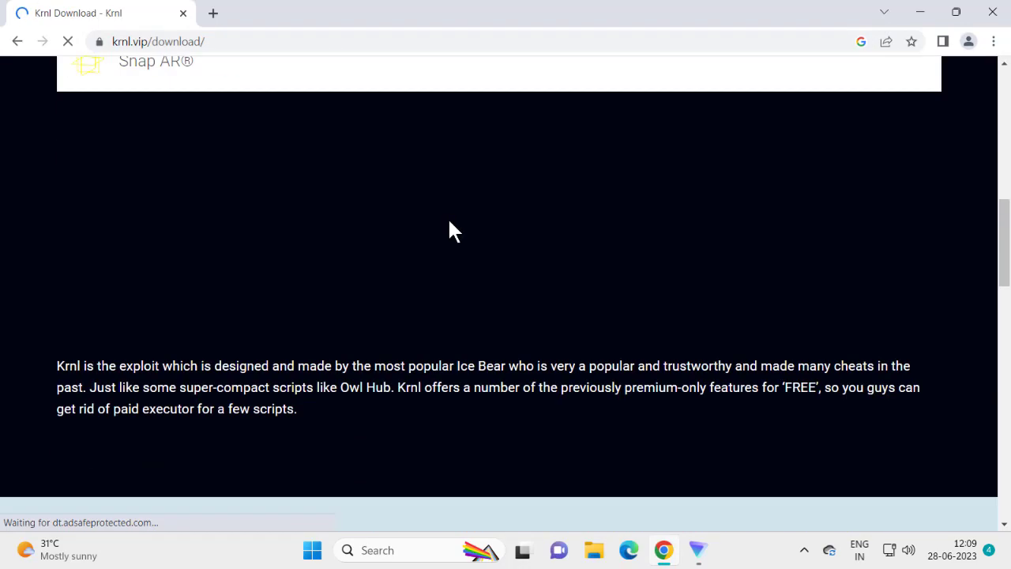
scroll(449, 225, "down", 6)
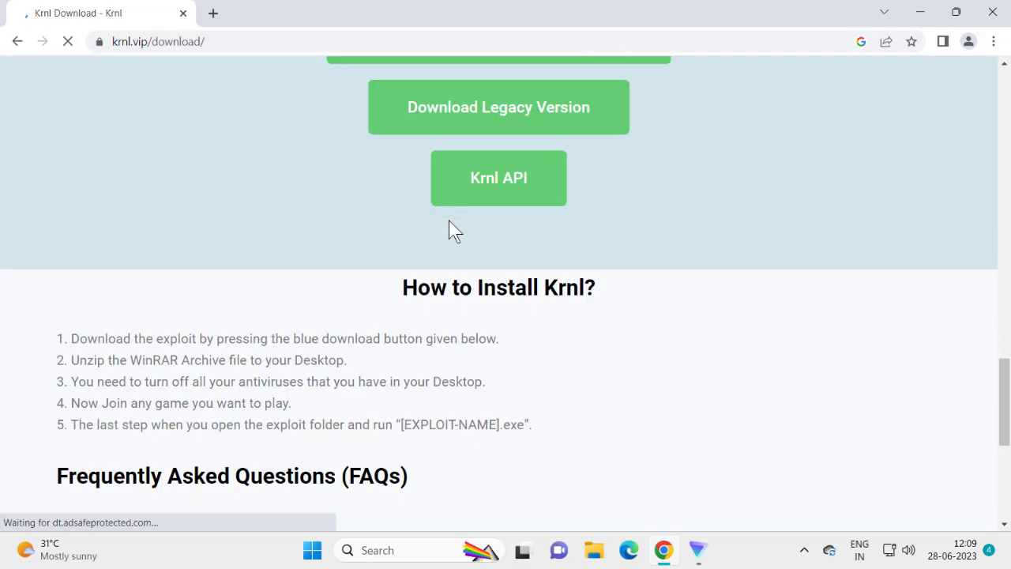
scroll(448, 225, "up", 4)
scroll(448, 228, "down", 3)
scroll(449, 228, "up", 2)
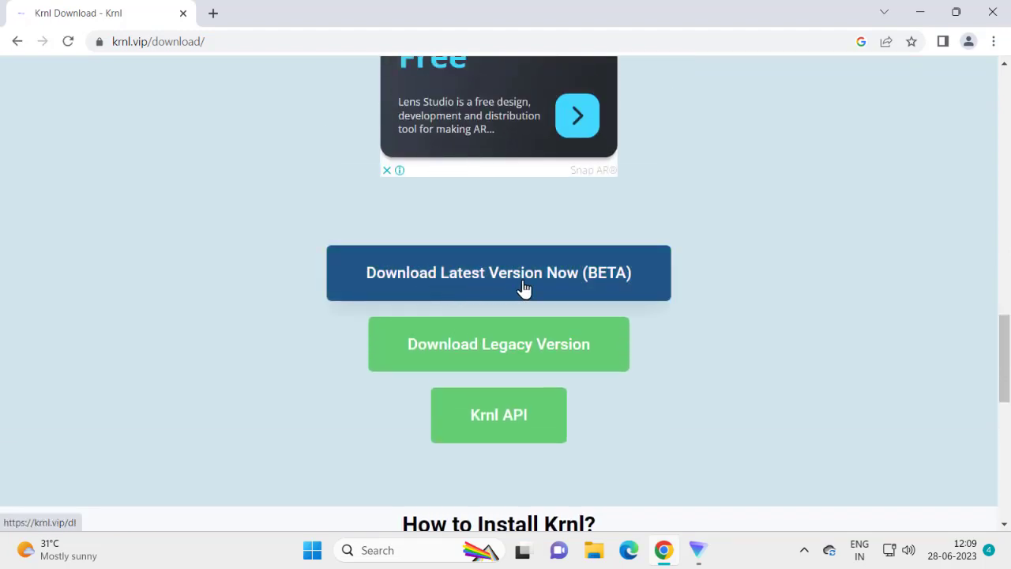
Download the latest Krnl BETA, dismiss the ad, keep krnl_beta.exe, and close Chrome.
left_click(560, 286)
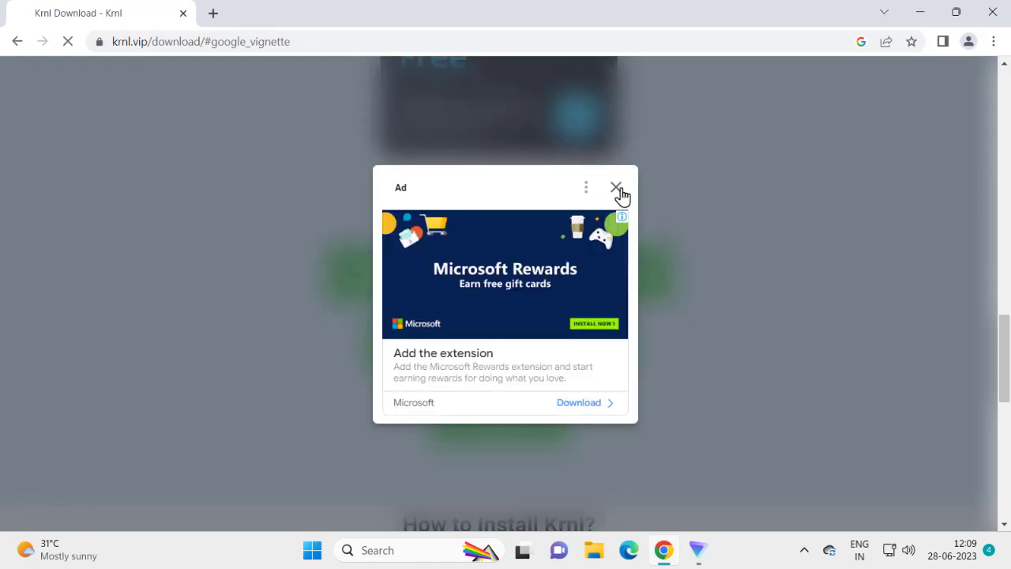
left_click(616, 188)
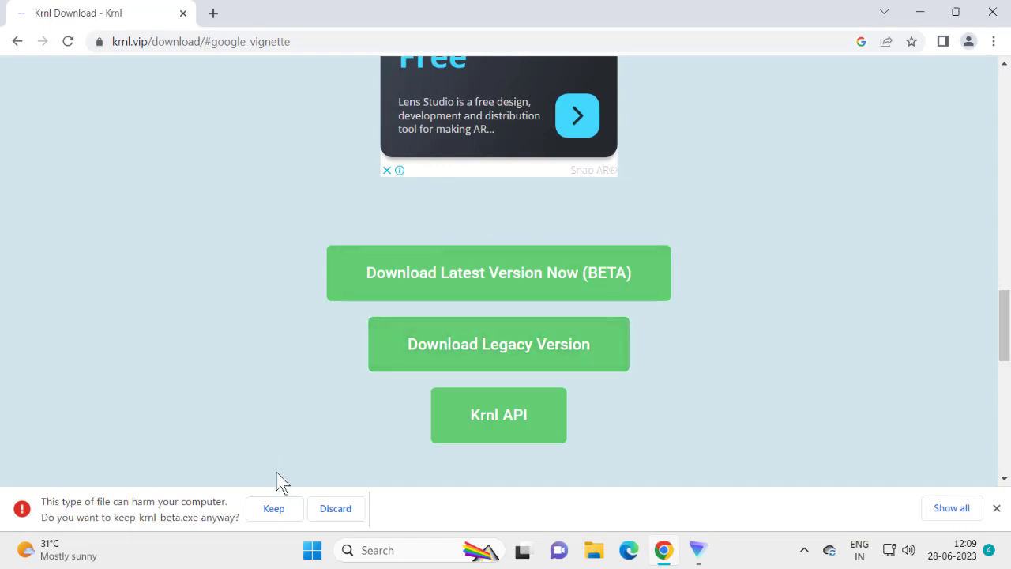
left_click(267, 509)
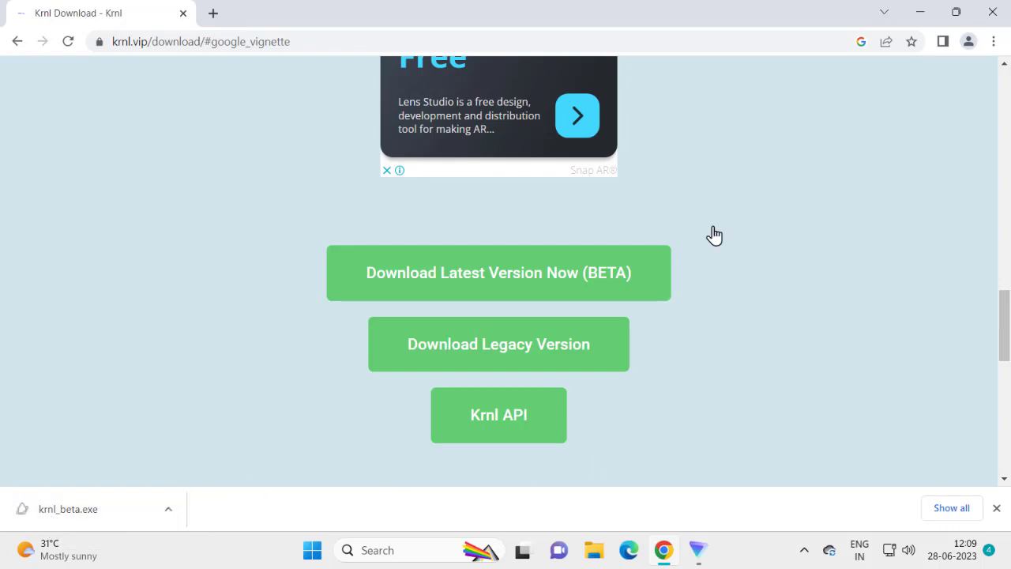
left_click(994, 13)
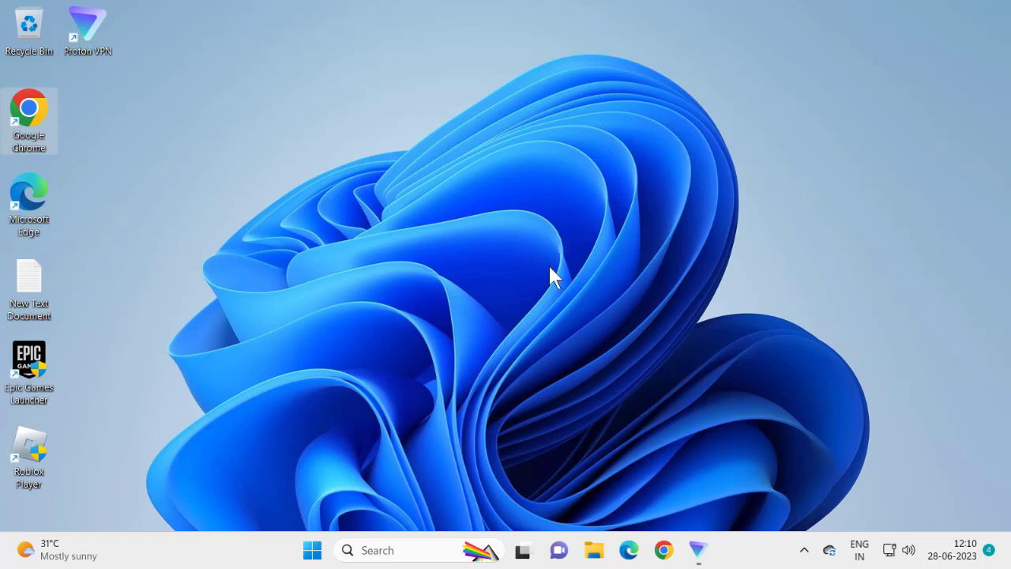
Reopen Chrome, search 'protonvpn', and open the Proton VPN download page.
left_click(664, 550)
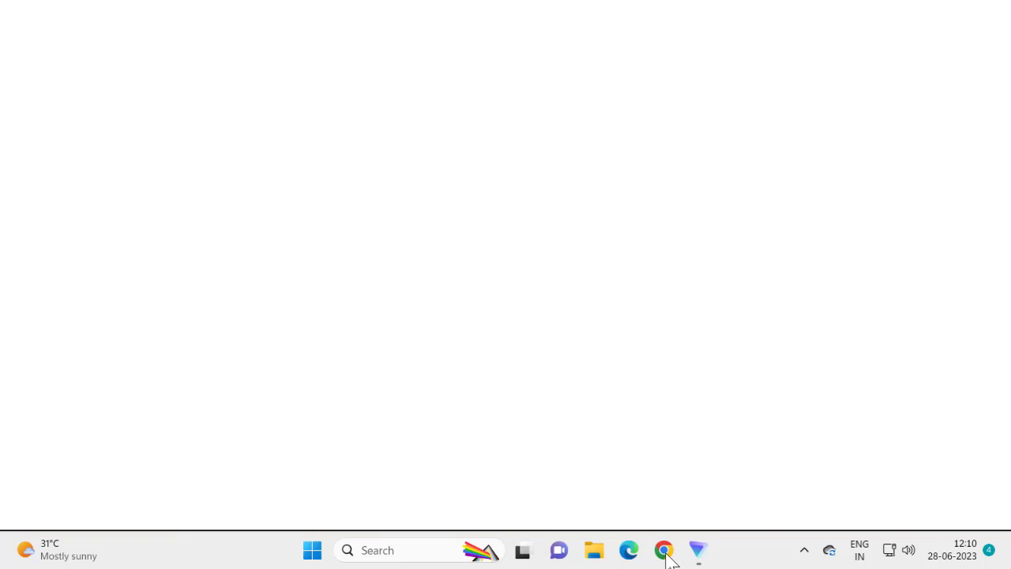
left_click(388, 45)
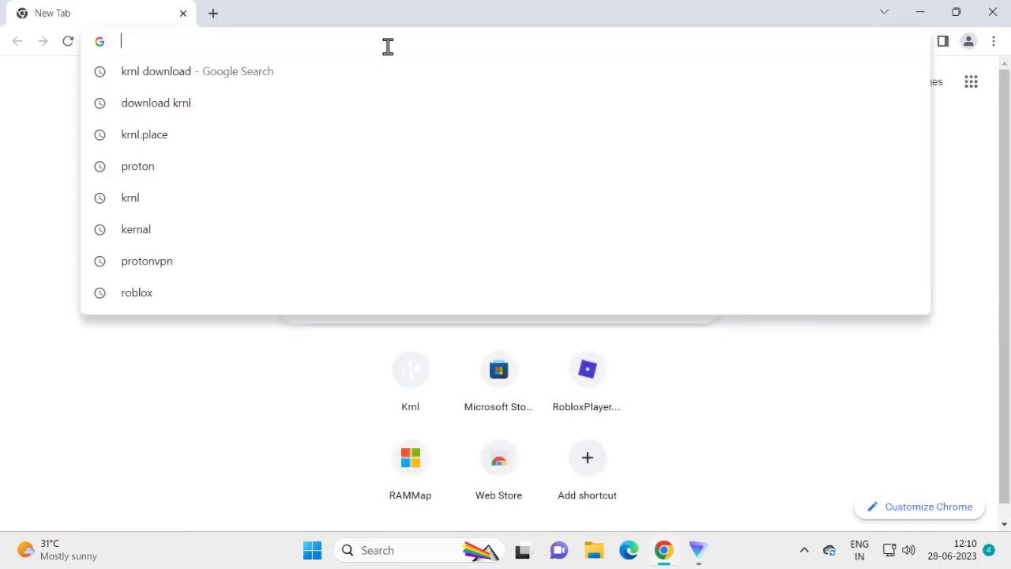
type("prot")
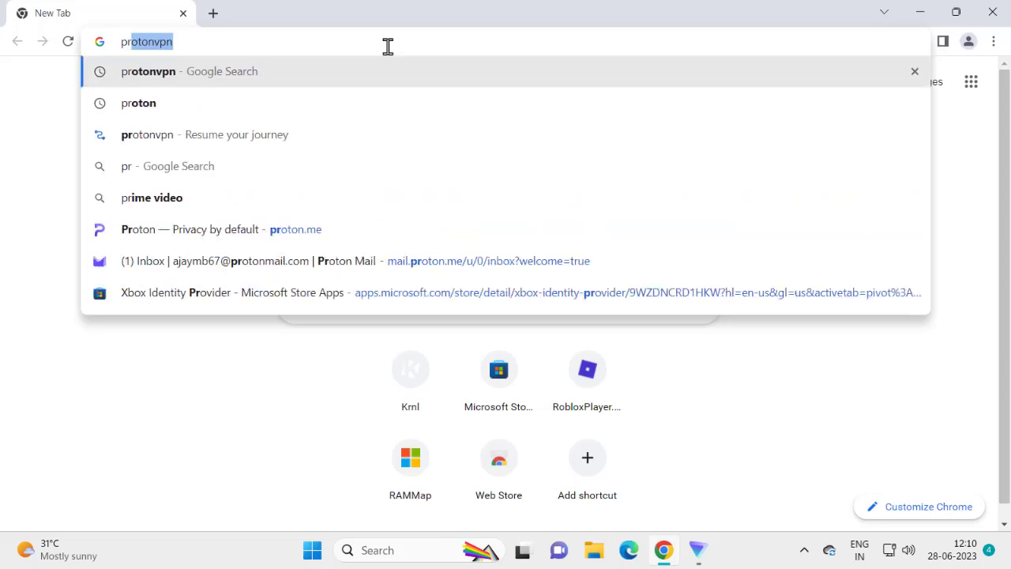
type("on")
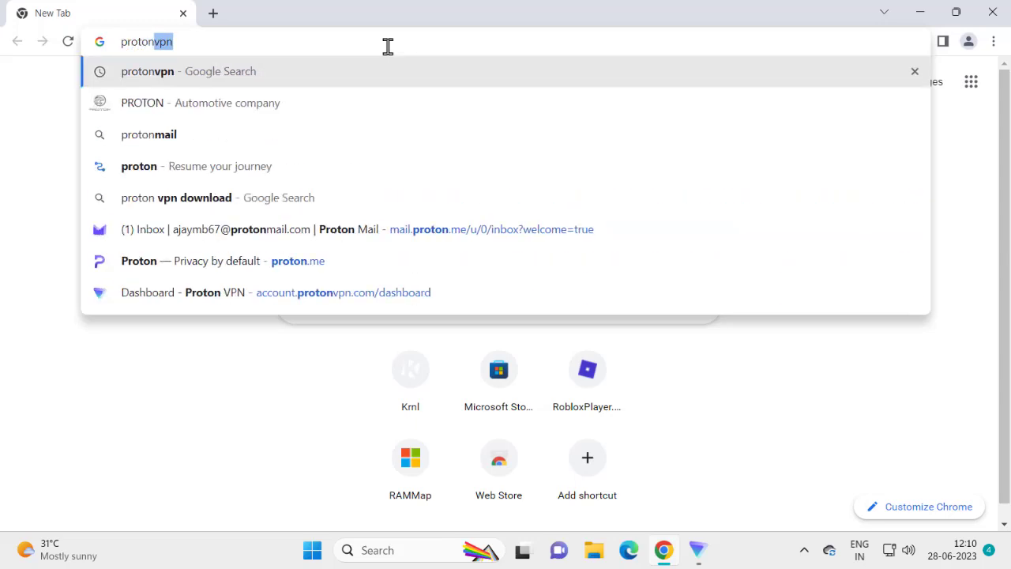
type("vpn")
key("Return")
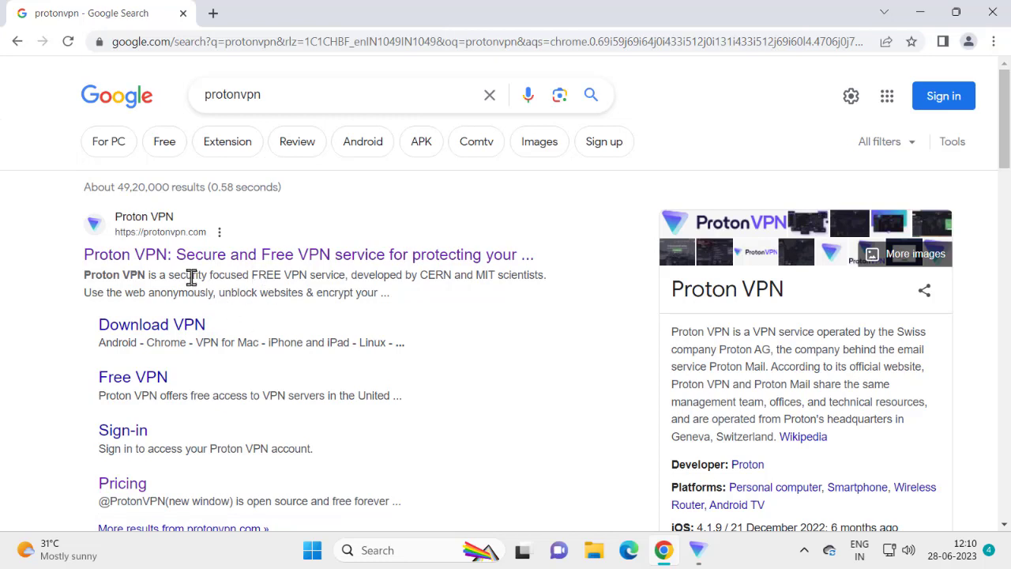
left_click(159, 336)
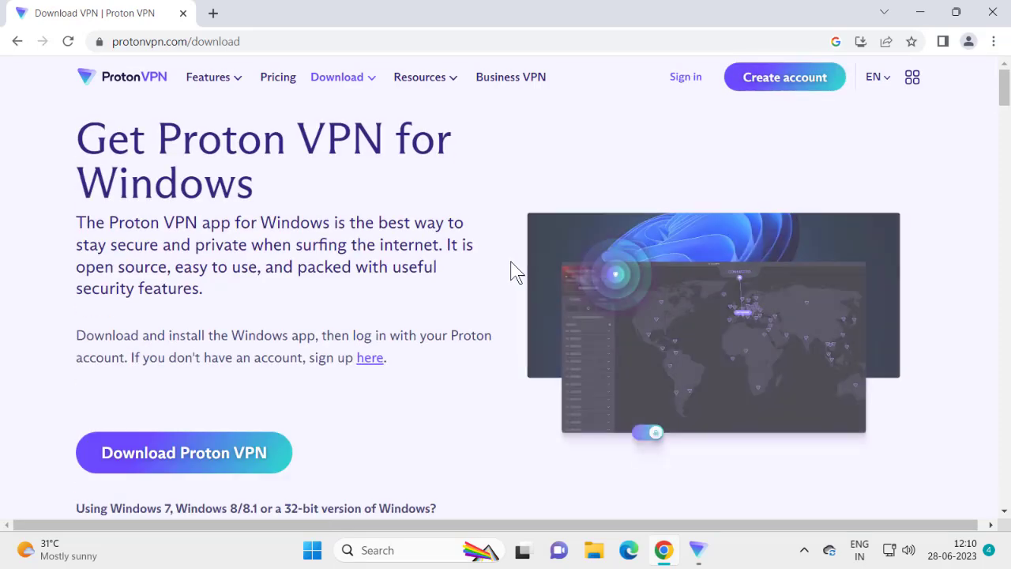
Download and keep the Proton VPN Windows installer, then minimise Chrome.
scroll(339, 276, "down", 2)
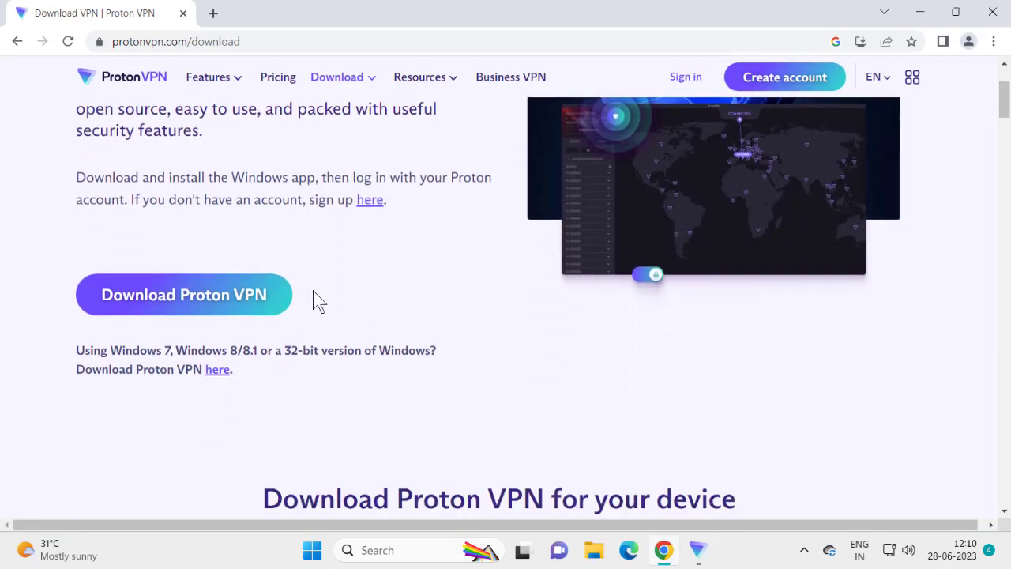
left_click(207, 304)
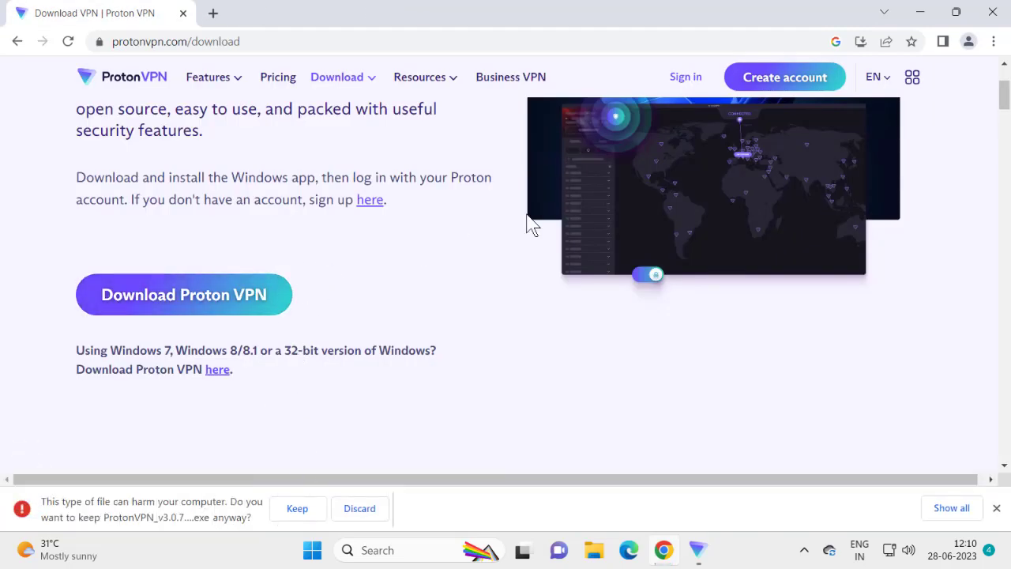
scroll(355, 250, "up", 2)
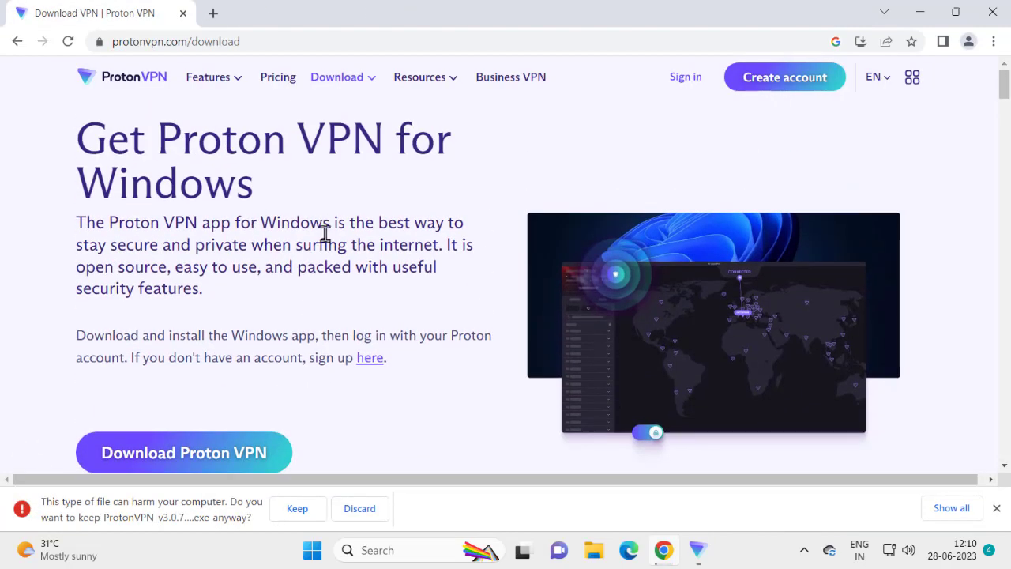
scroll(328, 253, "down", 3)
scroll(300, 259, "down", 3)
scroll(284, 315, "up", 4)
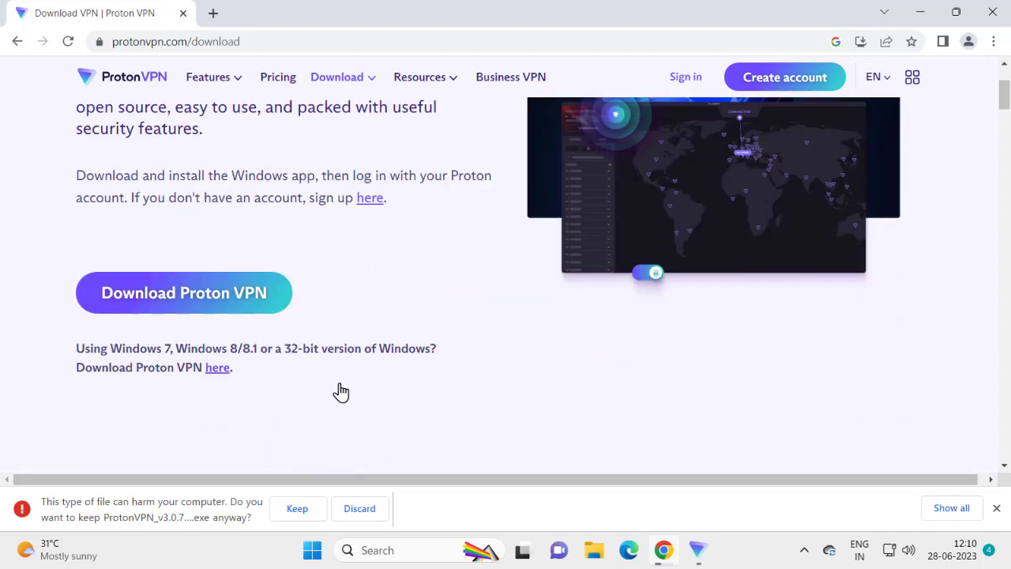
left_click(307, 515)
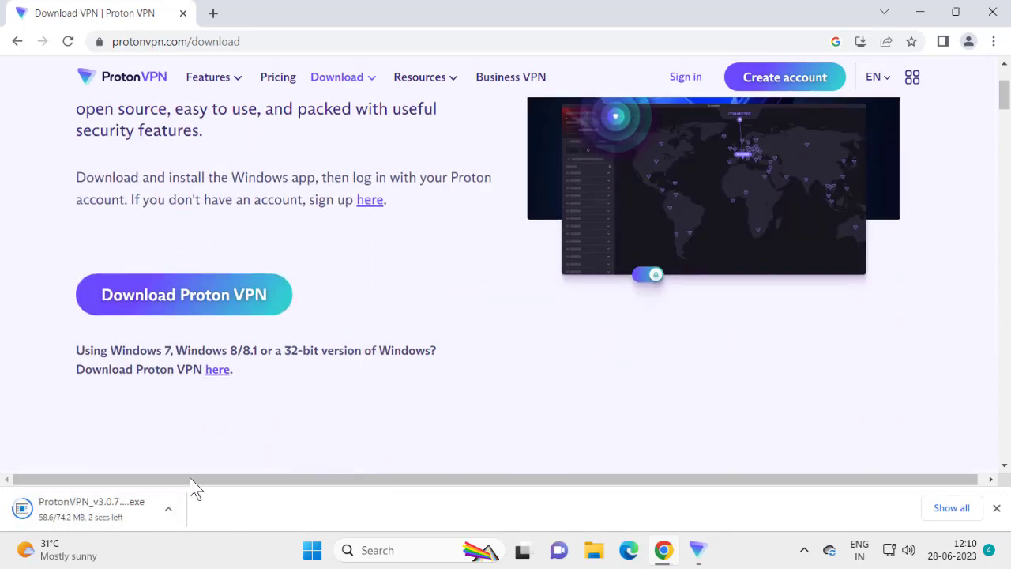
scroll(334, 369, "up", 2)
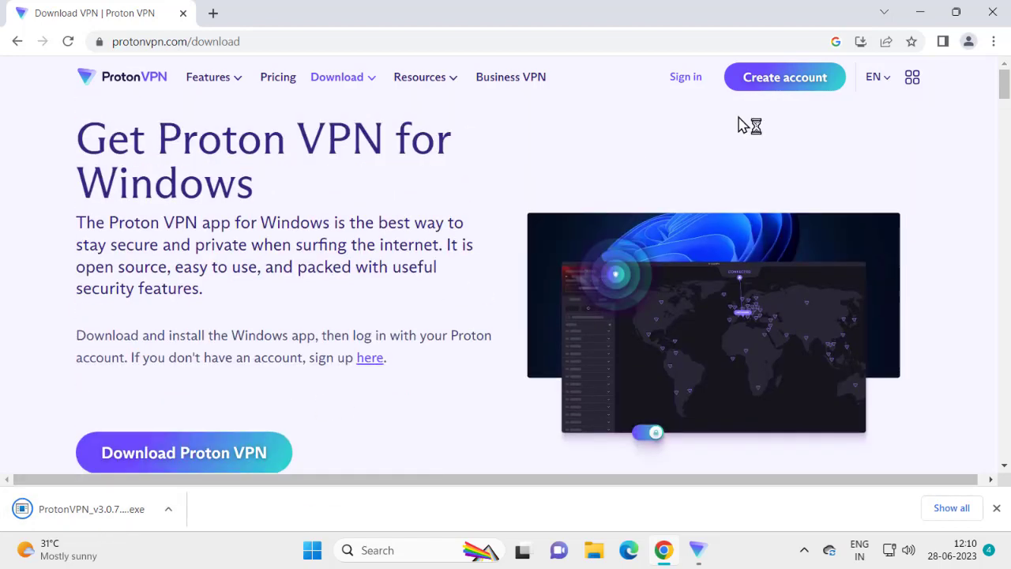
left_click(920, 13)
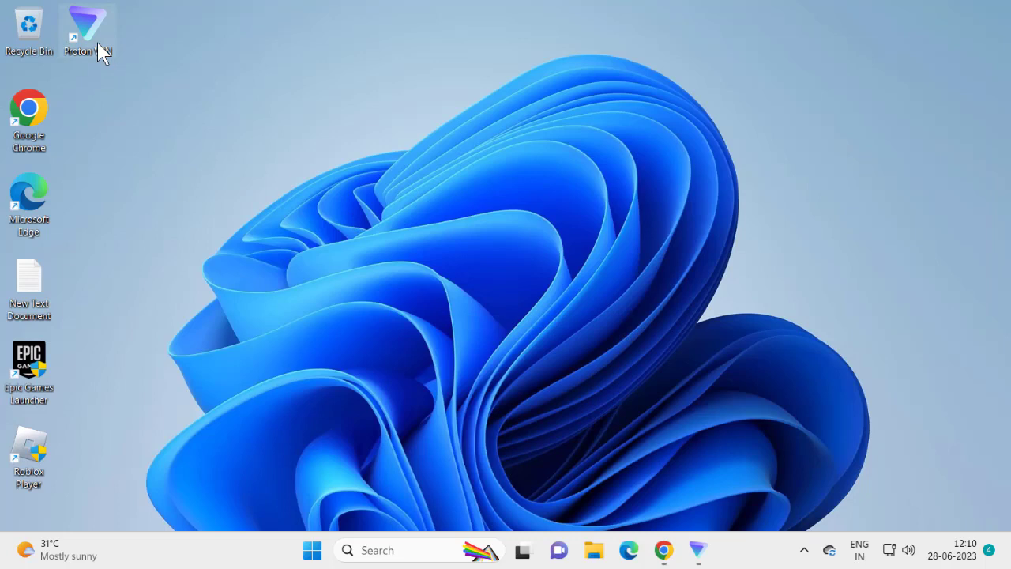
Connect Proton VPN to the Netherlands server NL-FREE#107034 and minimise the app.
left_click(699, 551)
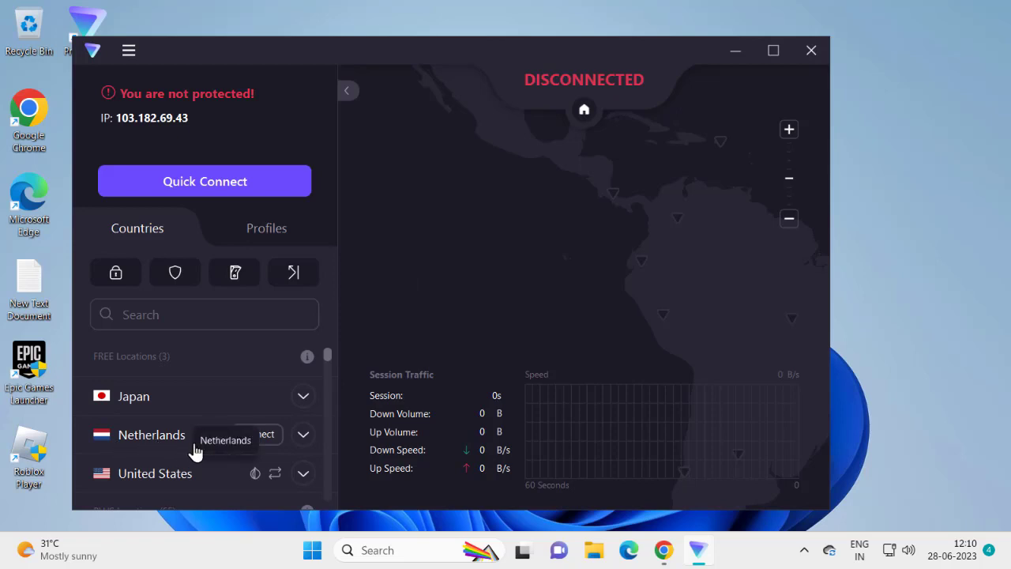
left_click(257, 434)
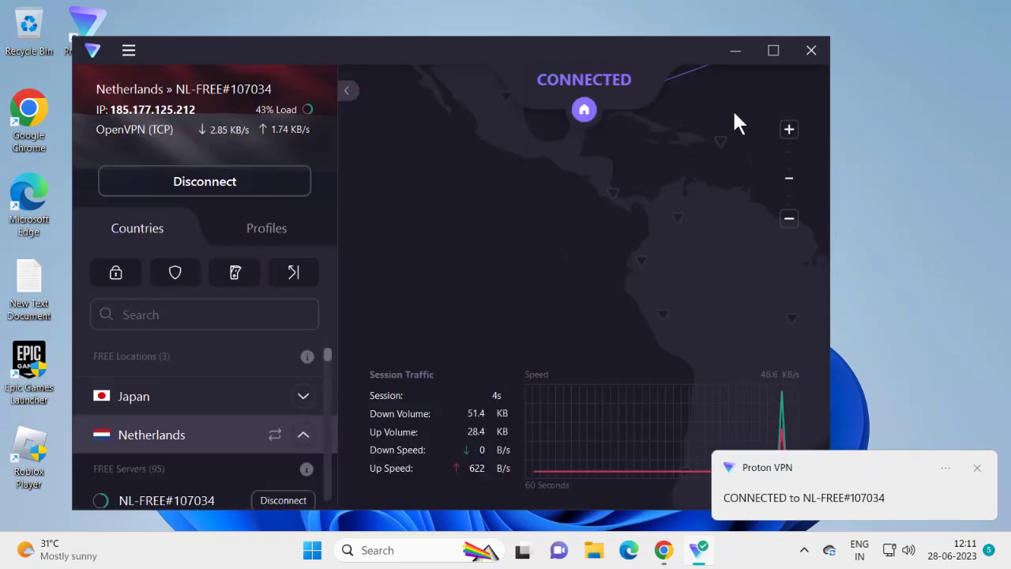
left_click(740, 56)
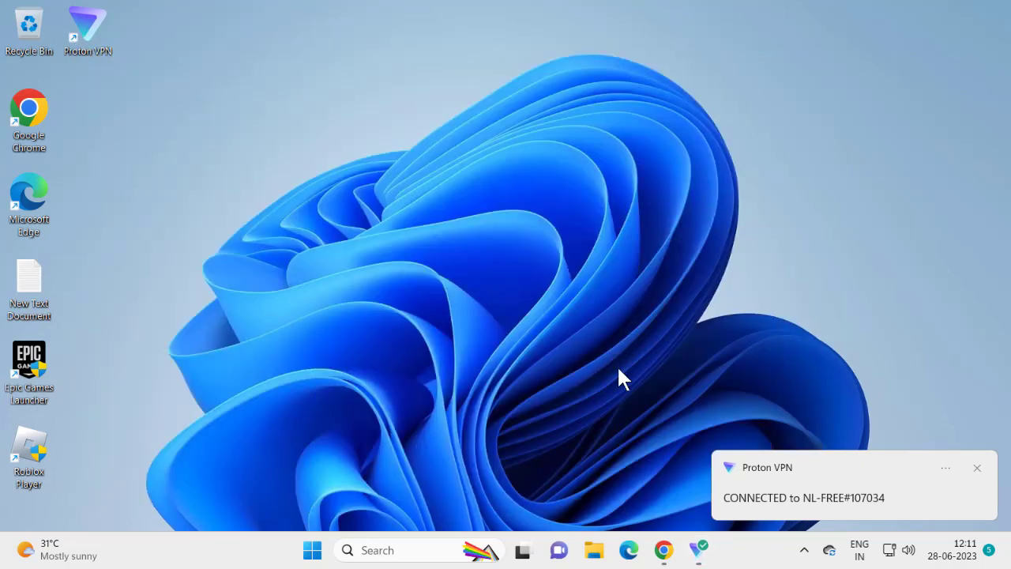
Open the Downloads folder in File Explorer and run krnl_beta.
left_click(594, 550)
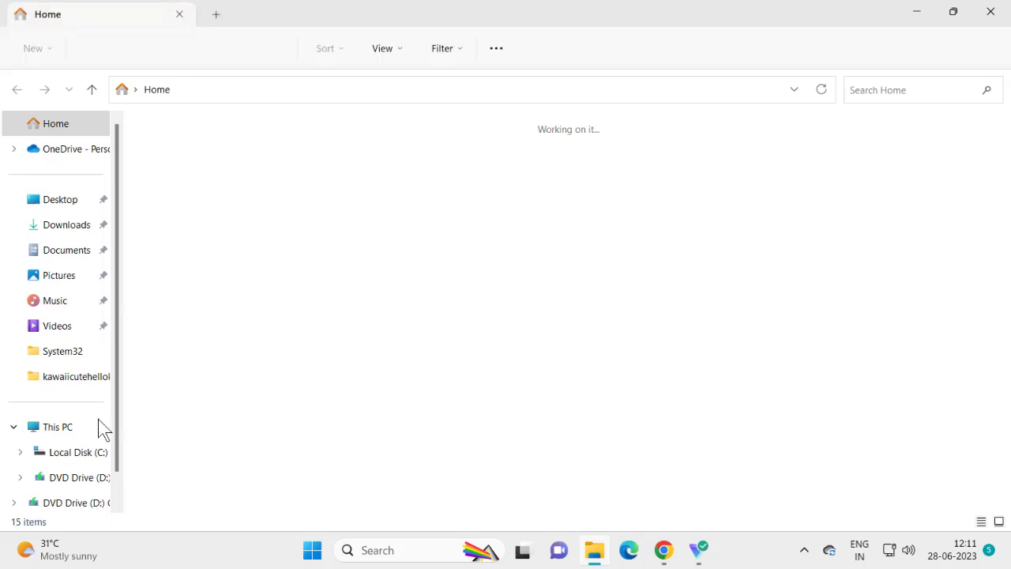
left_click(80, 233)
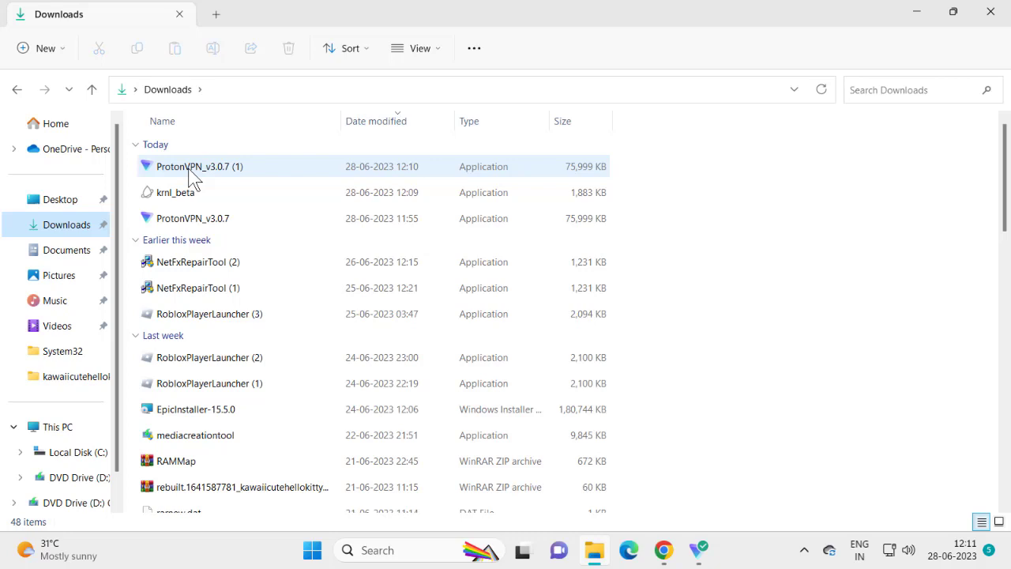
left_click(192, 173)
left_click(170, 196)
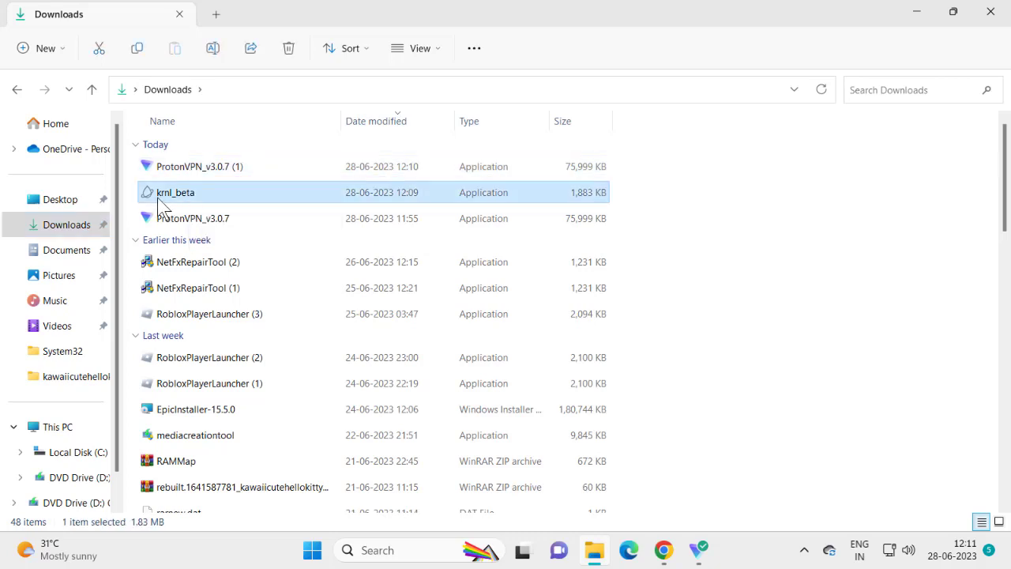
double_click(207, 204)
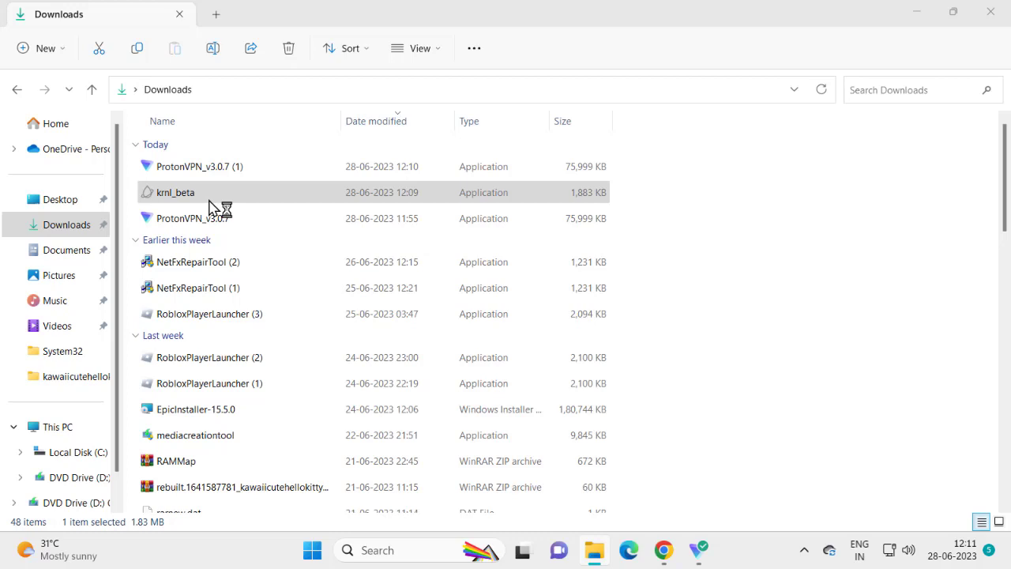
Minimise File Explorer, wait for Krnl's home screen to load, then close Krnl.
left_click(920, 14)
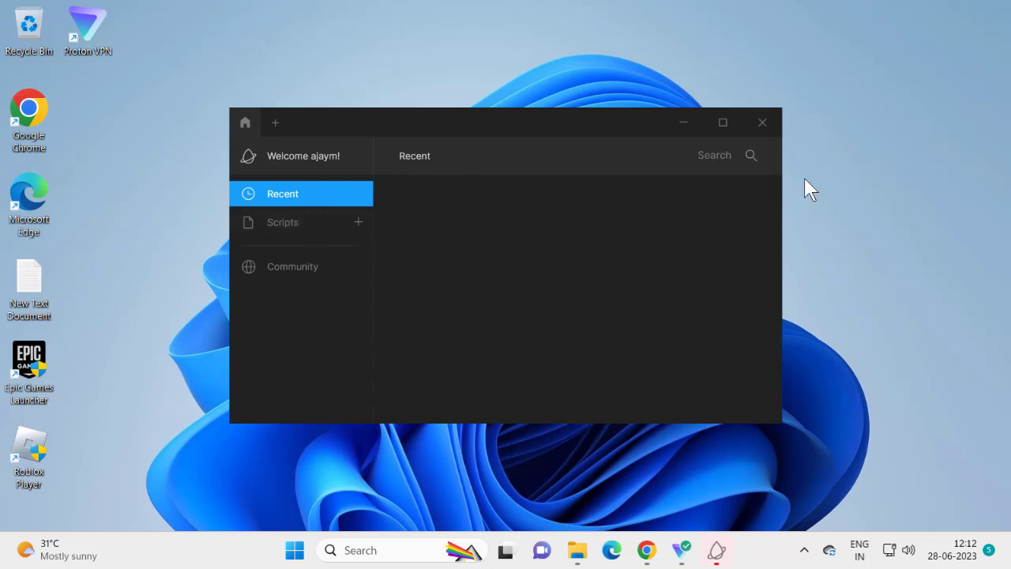
left_click(762, 122)
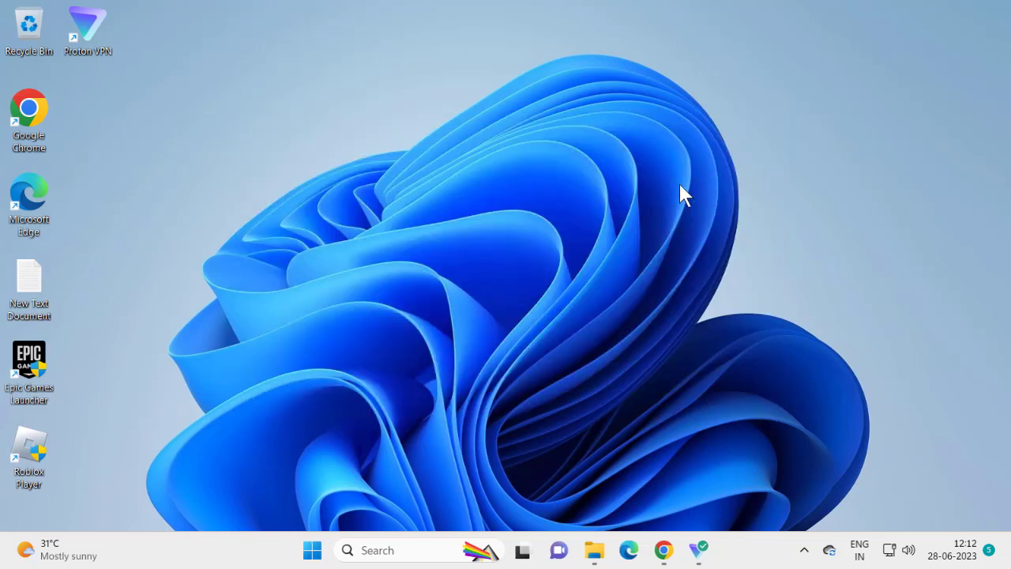
Search 'secu' and open Windows Security's Virus & threat protection settings.
left_click(408, 550)
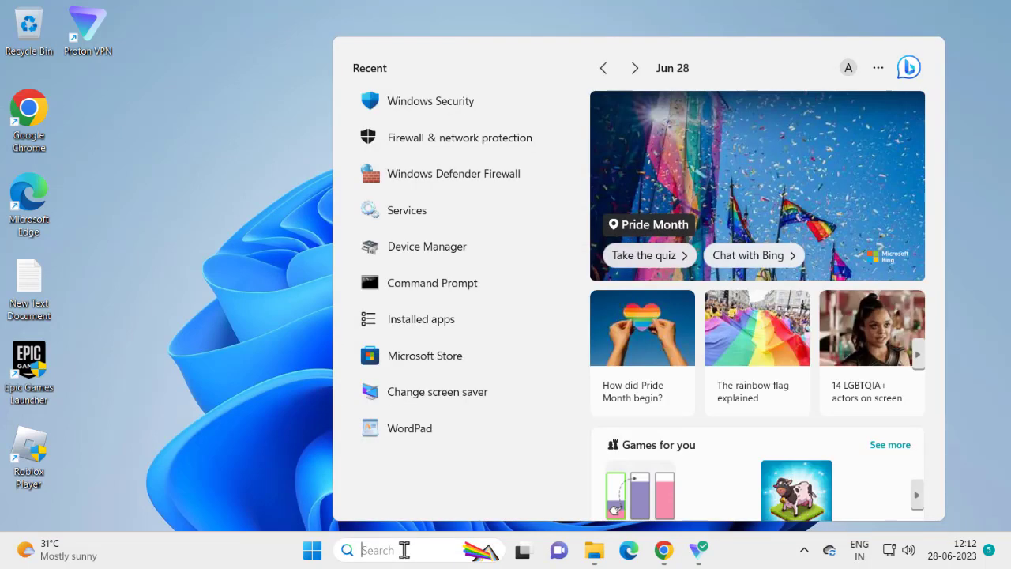
type("se")
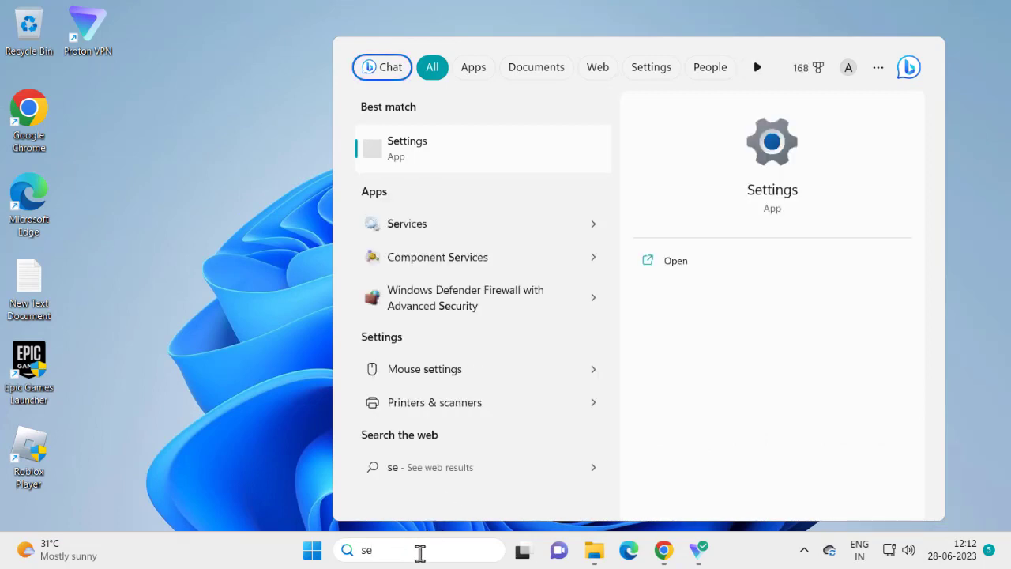
type("cu")
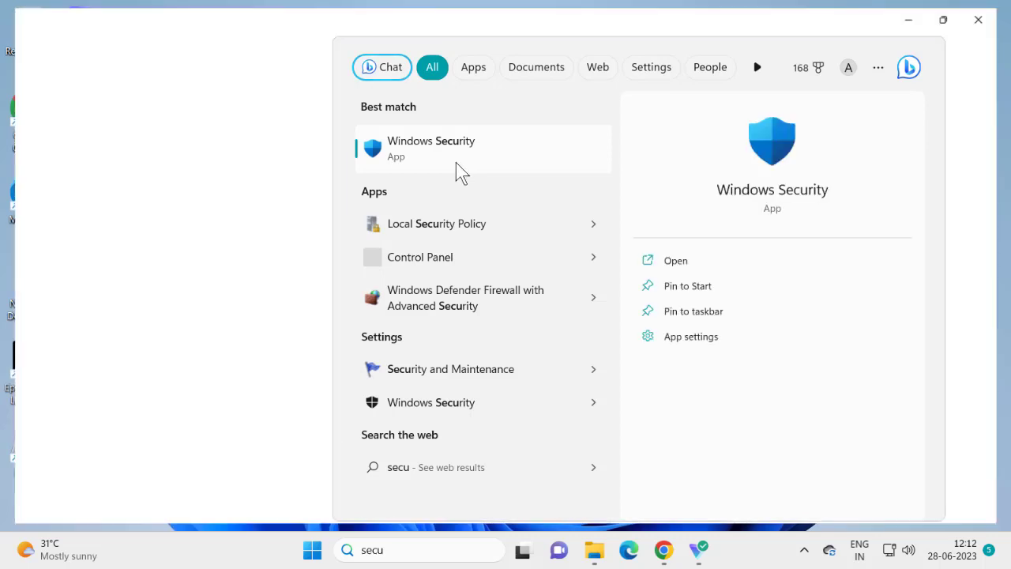
left_click(456, 161)
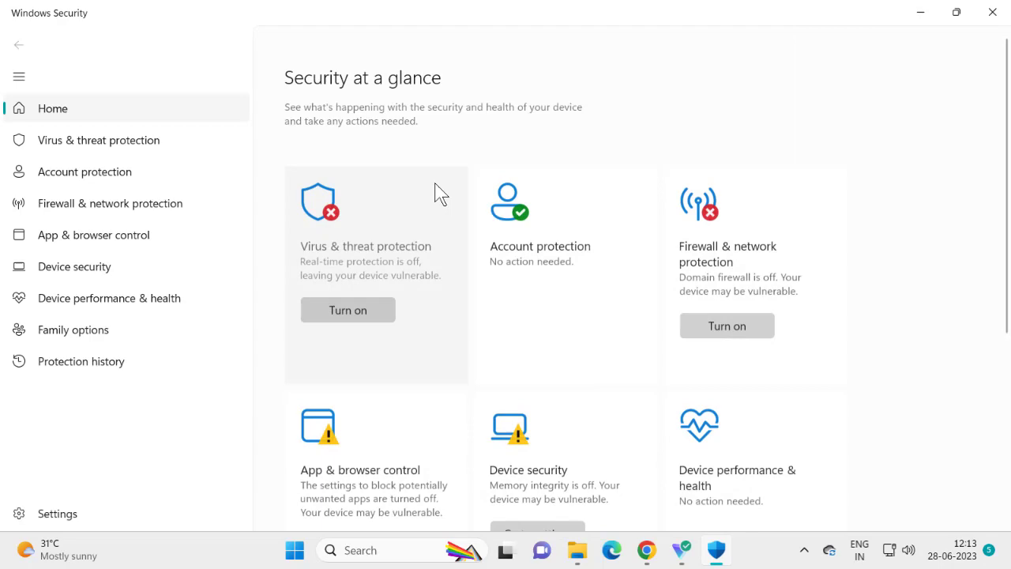
left_click(332, 245)
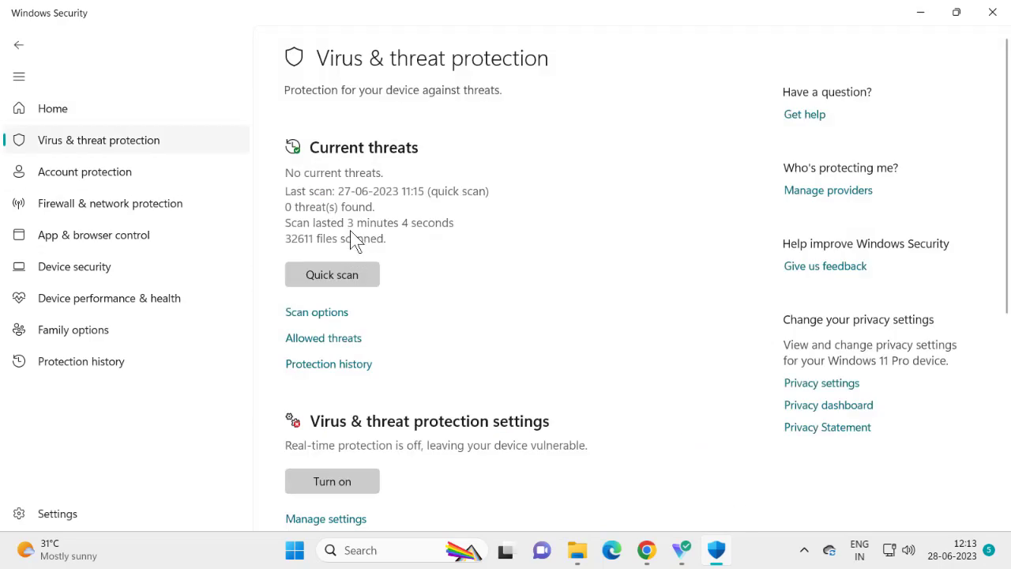
scroll(354, 436, "down", 2)
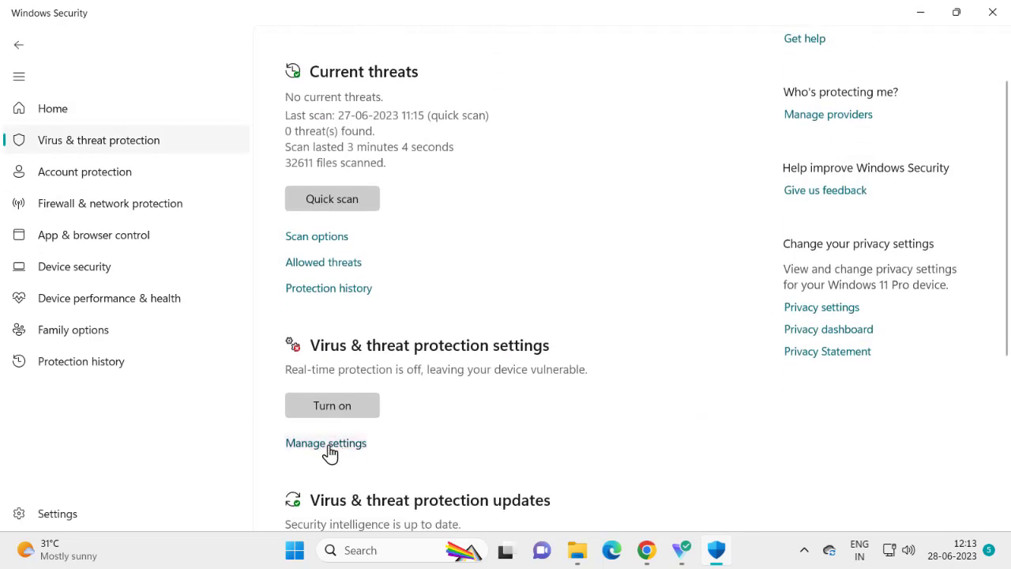
left_click(329, 445)
Turn real-time, cloud-delivered, automatic sample submission and Tamper Protection back on.
left_click(300, 274)
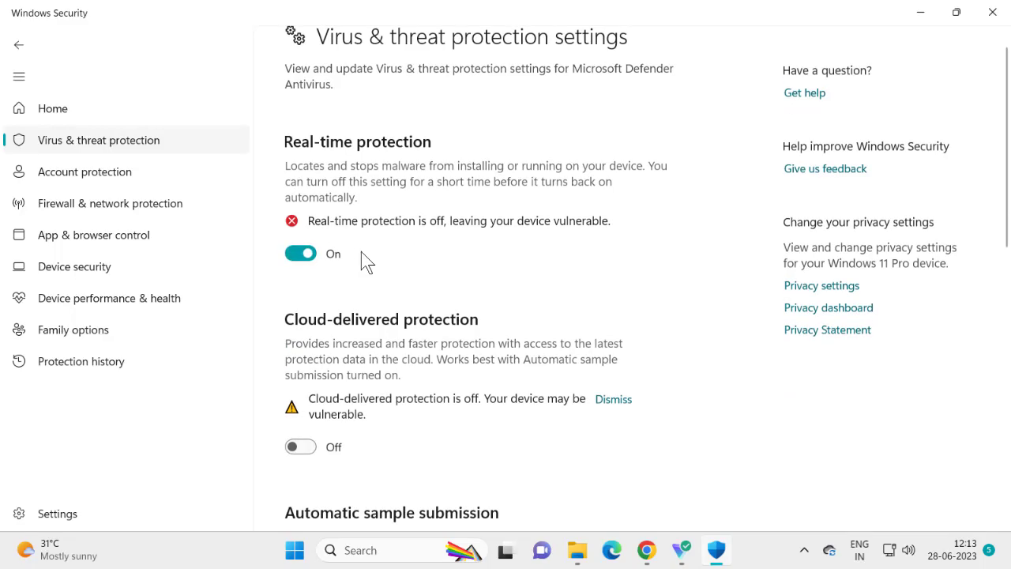
left_click(447, 406)
scroll(332, 314, "down", 5)
scroll(315, 261, "down", 1)
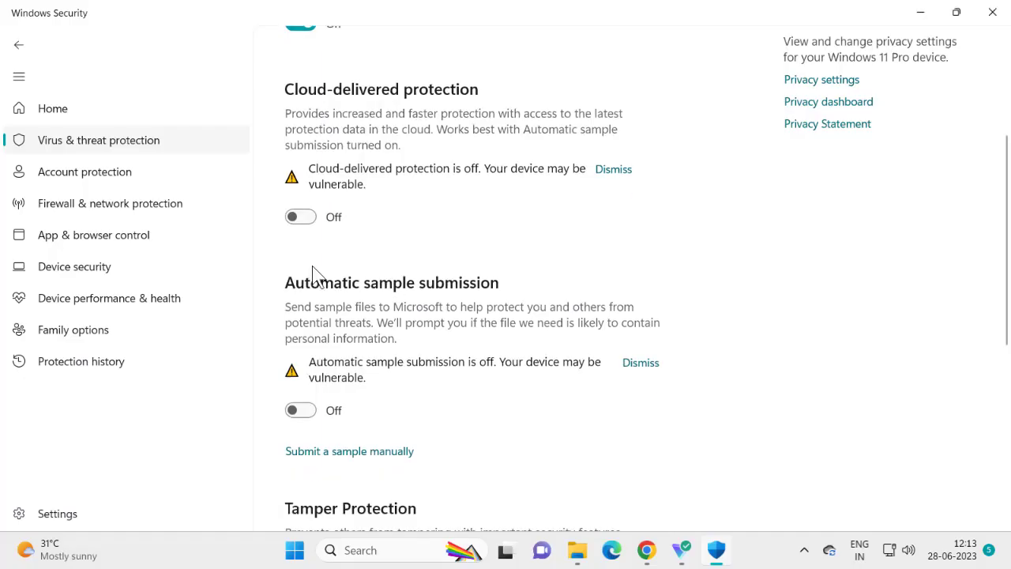
left_click(304, 219)
left_click(305, 381)
scroll(372, 321, "down", 5)
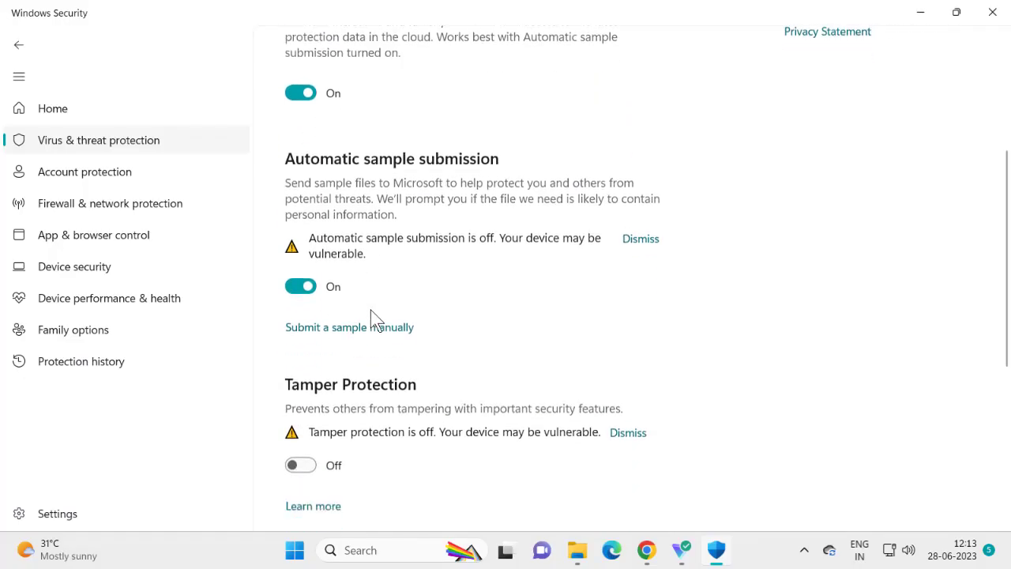
left_click(311, 226)
scroll(339, 304, "down", 1)
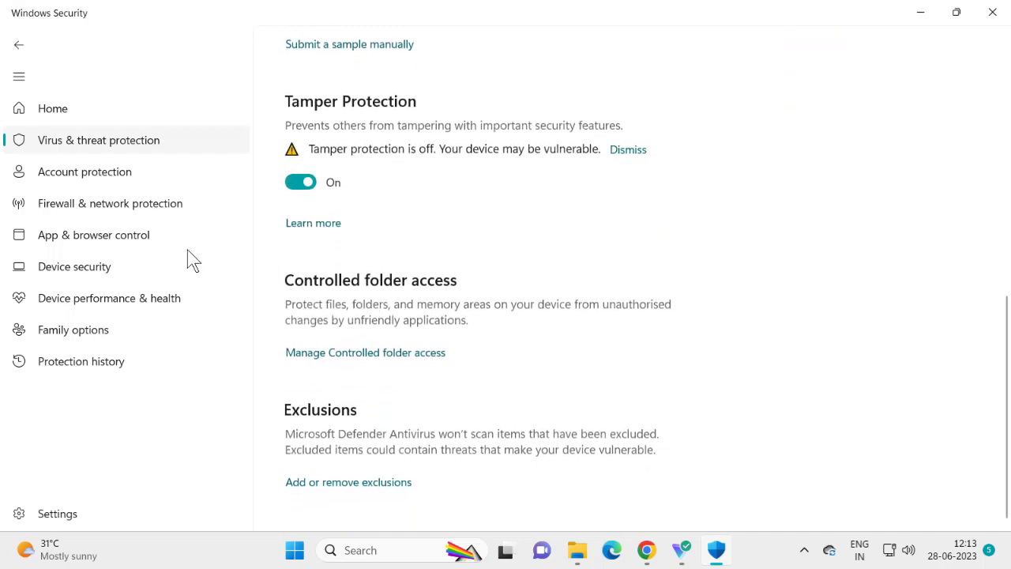
Switch the Domain network firewall on and close Windows Security.
left_click(145, 215)
left_click(332, 399)
left_click(465, 400)
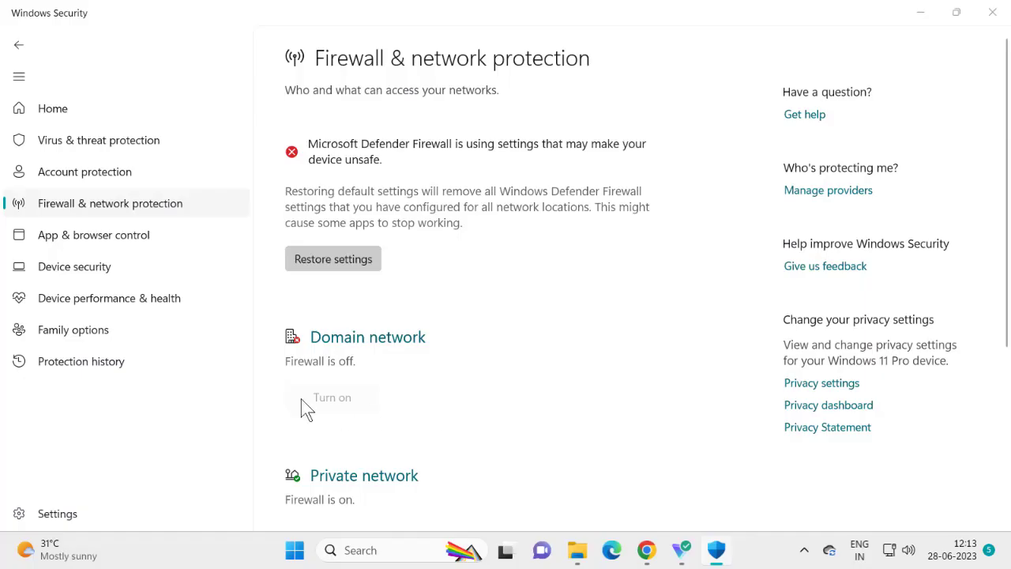
left_click(352, 341)
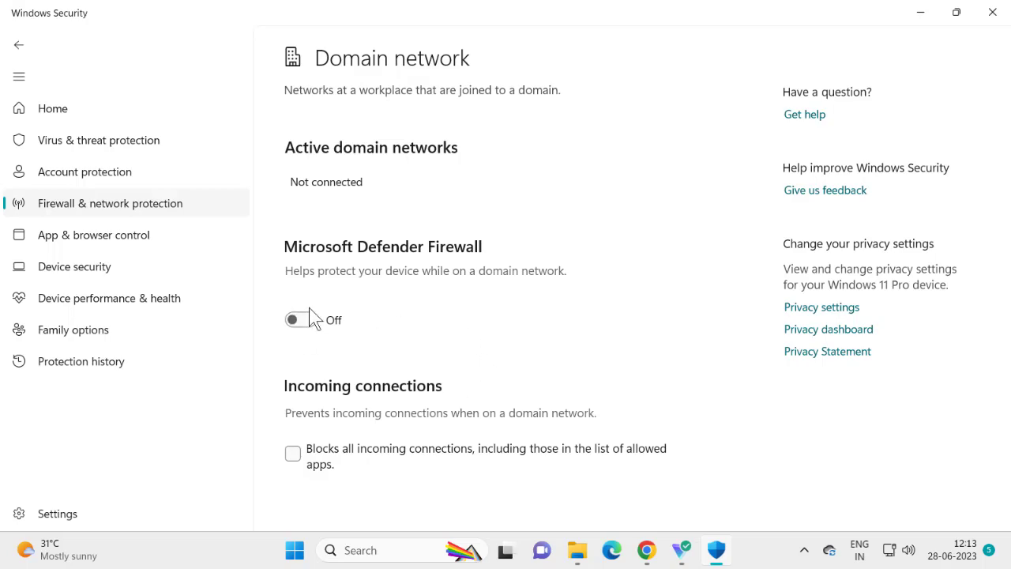
left_click(307, 325)
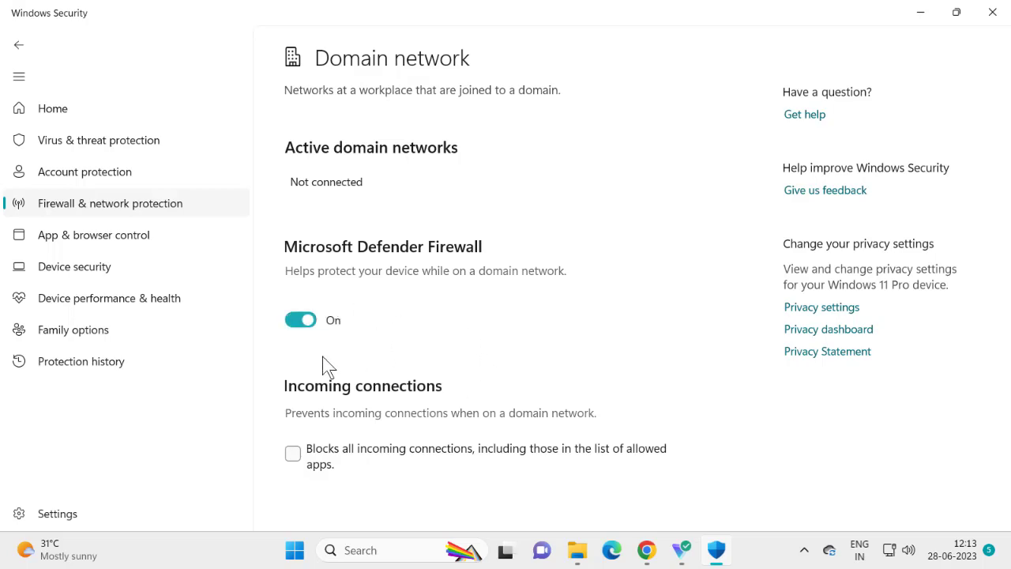
left_click(993, 13)
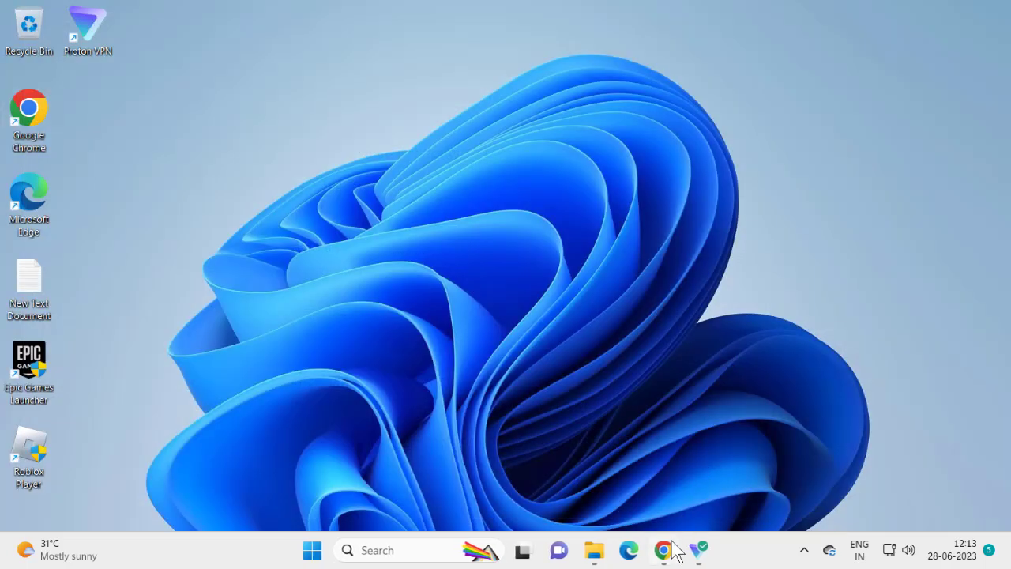
Open Chrome's Privacy and security > Security settings page.
left_click(663, 549)
left_click(995, 41)
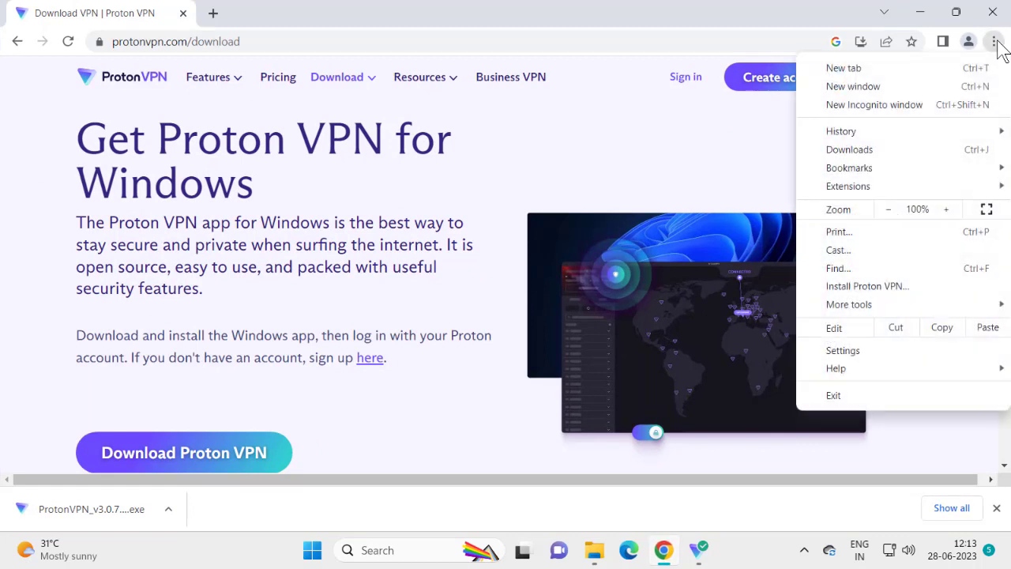
left_click(833, 352)
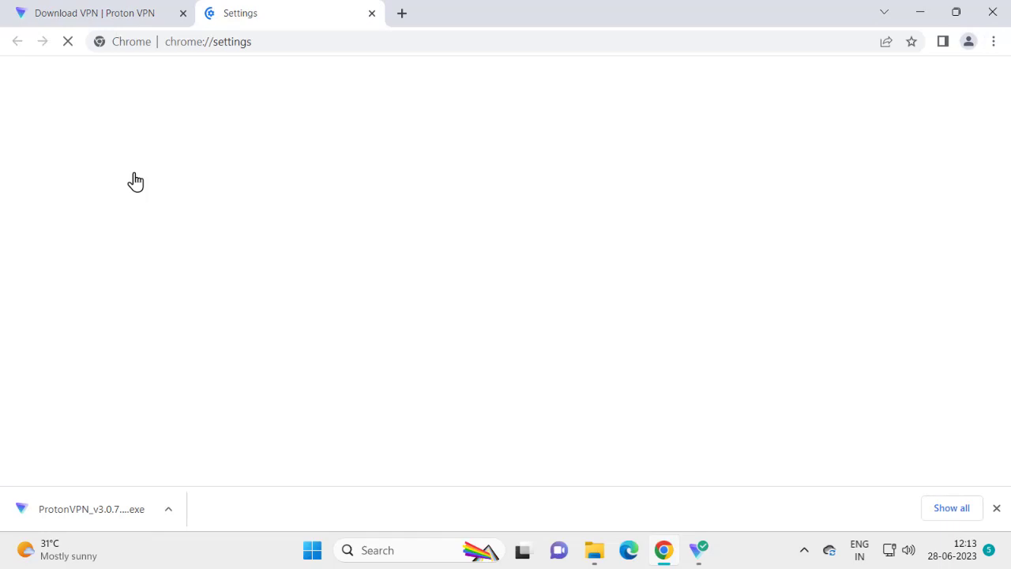
left_click(96, 196)
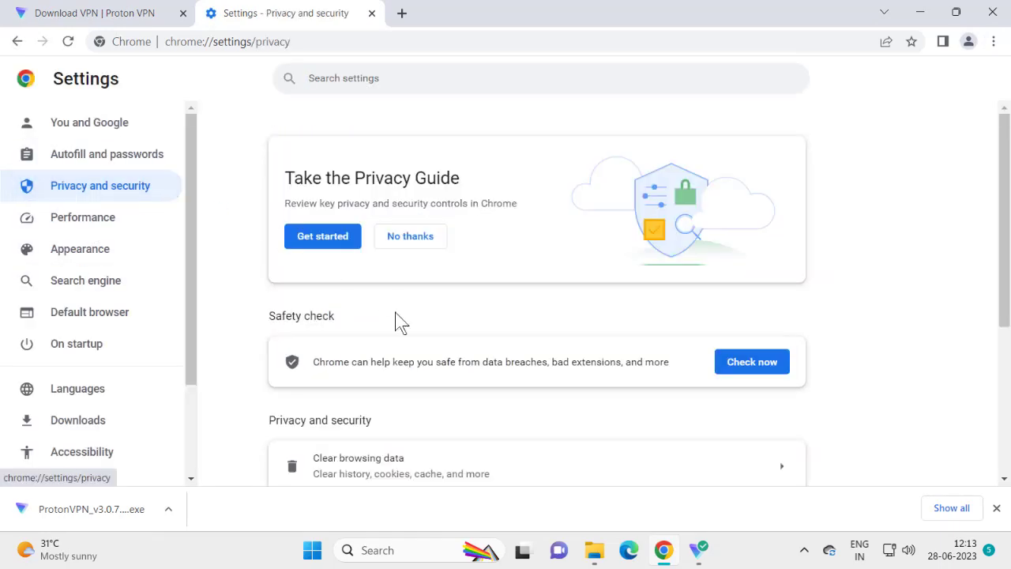
scroll(384, 316, "down", 3)
left_click(358, 369)
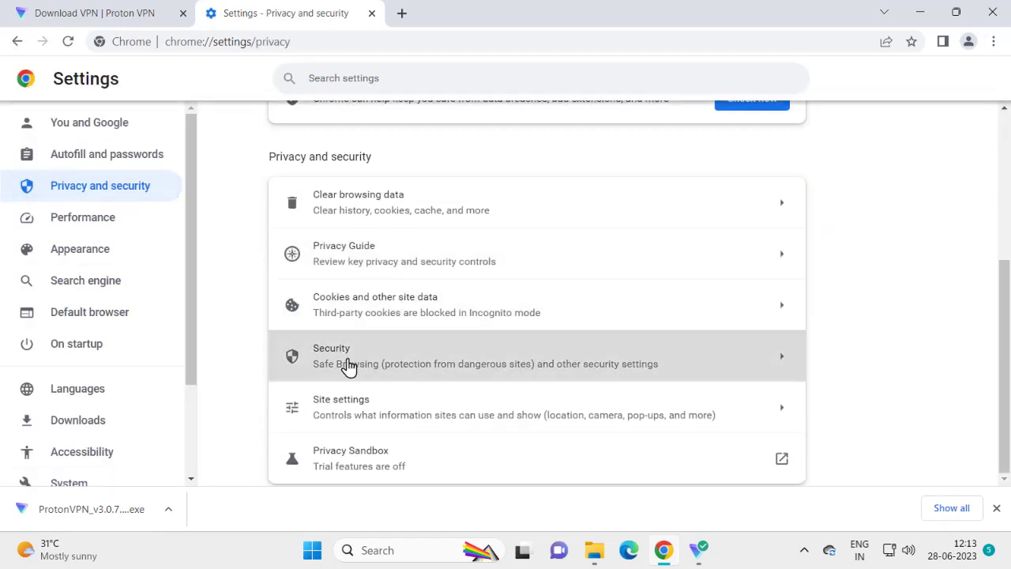
Set Safe Browsing to Enhanced protection, close Chrome and return to the Downloads folder.
scroll(365, 309, "down", 4)
scroll(360, 272, "up", 3)
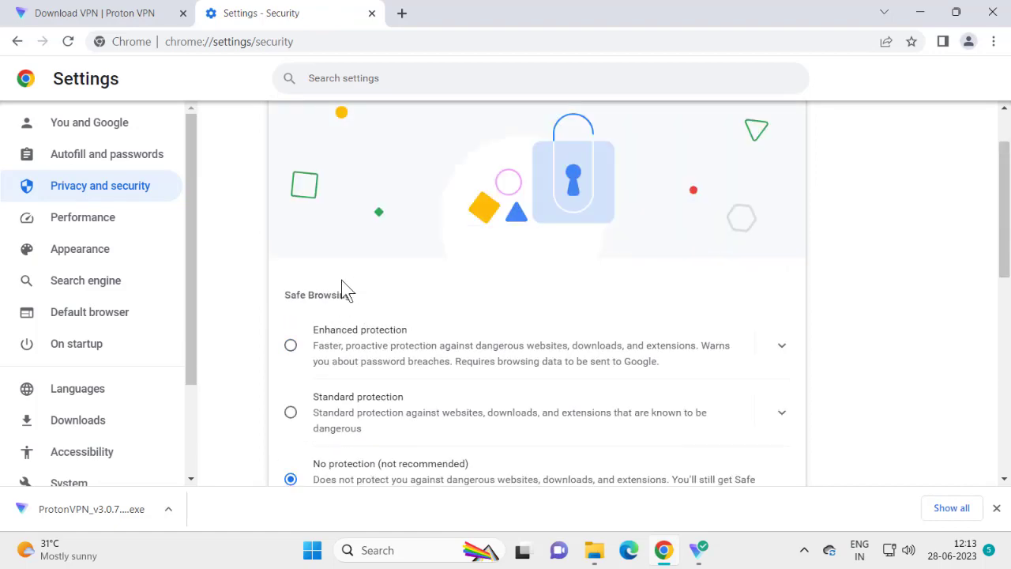
left_click(292, 353)
scroll(323, 421, "down", 4)
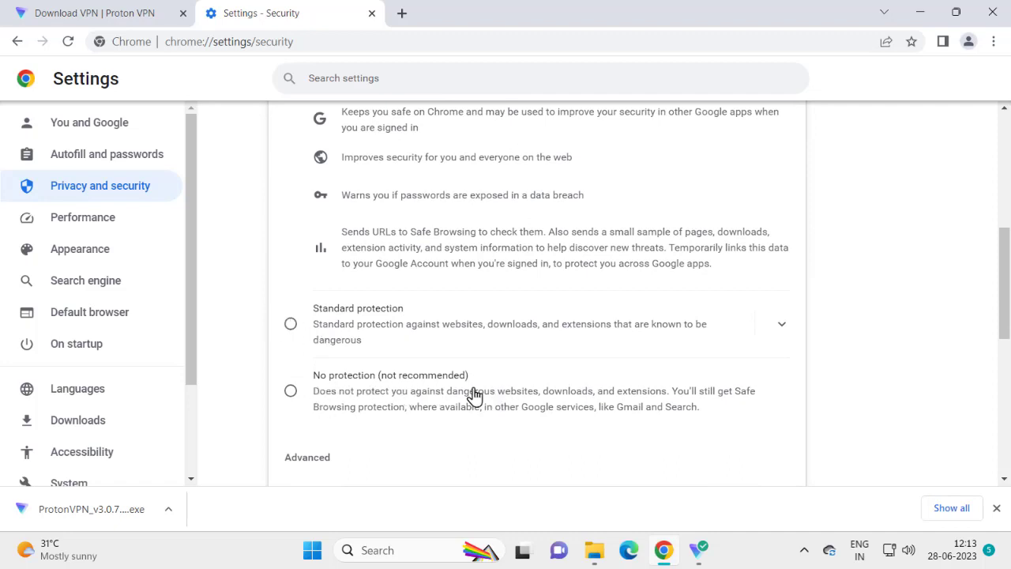
scroll(411, 391, "up", 2)
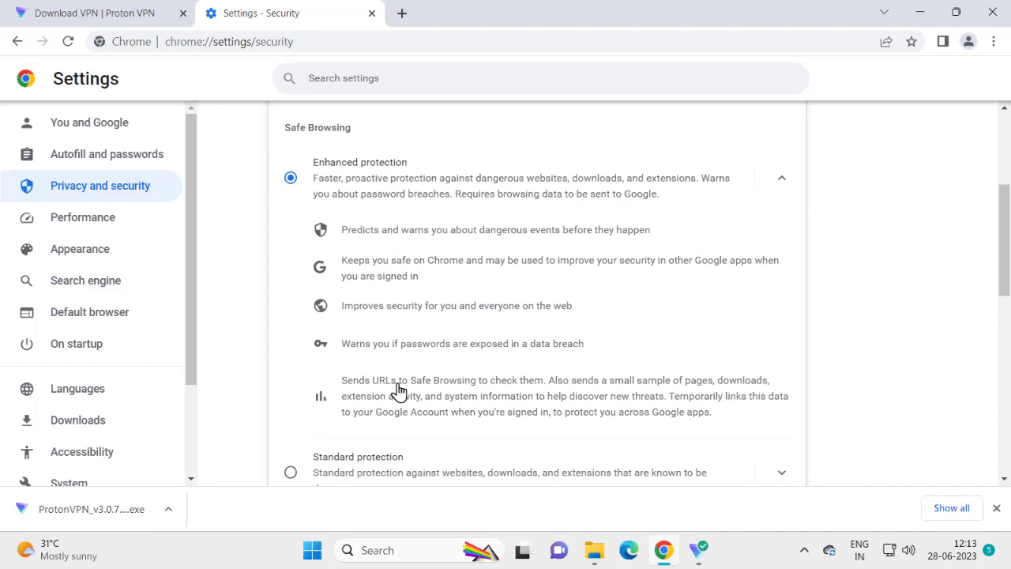
scroll(347, 380, "down", 1)
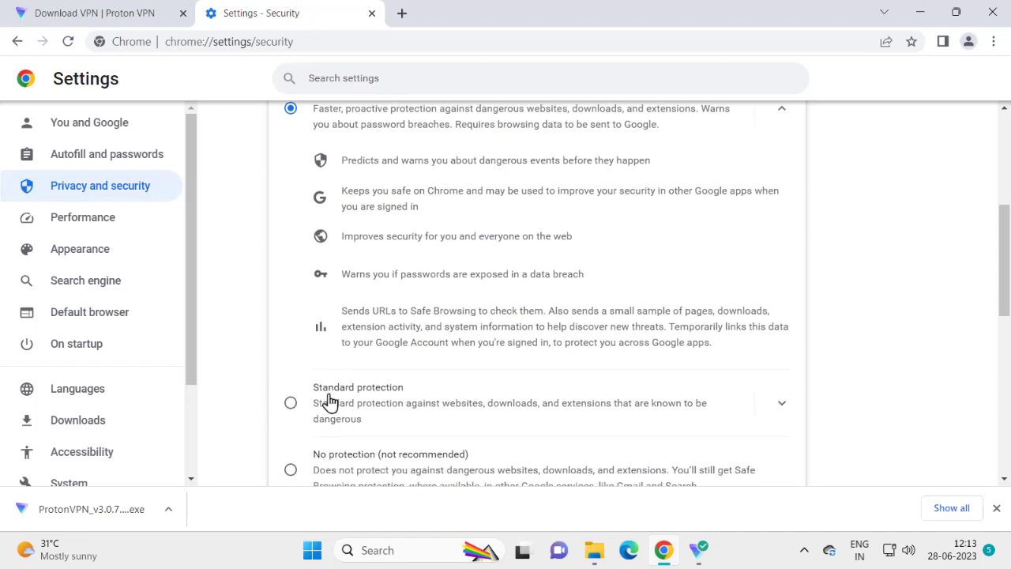
scroll(408, 393, "up", 3)
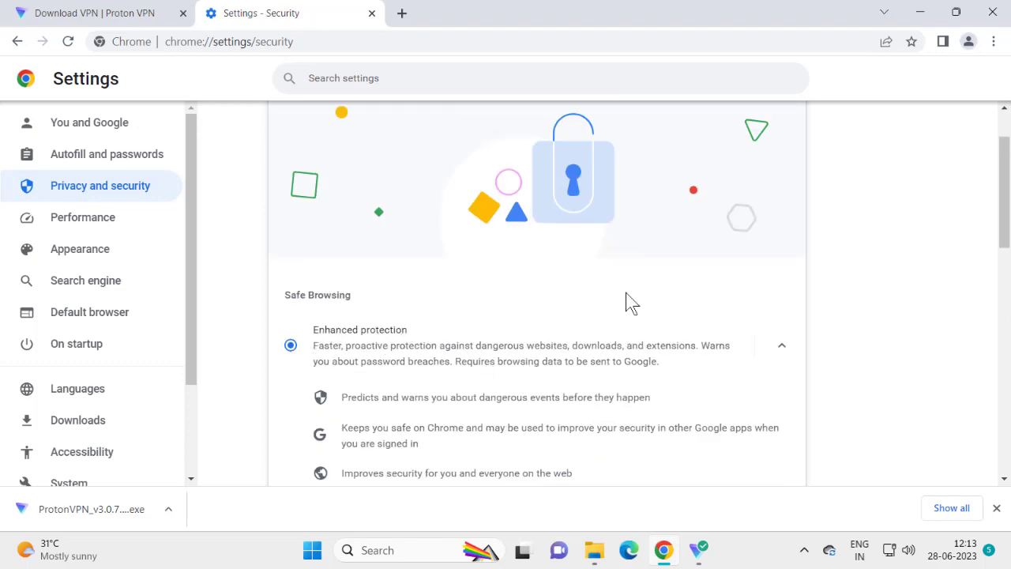
left_click(992, 12)
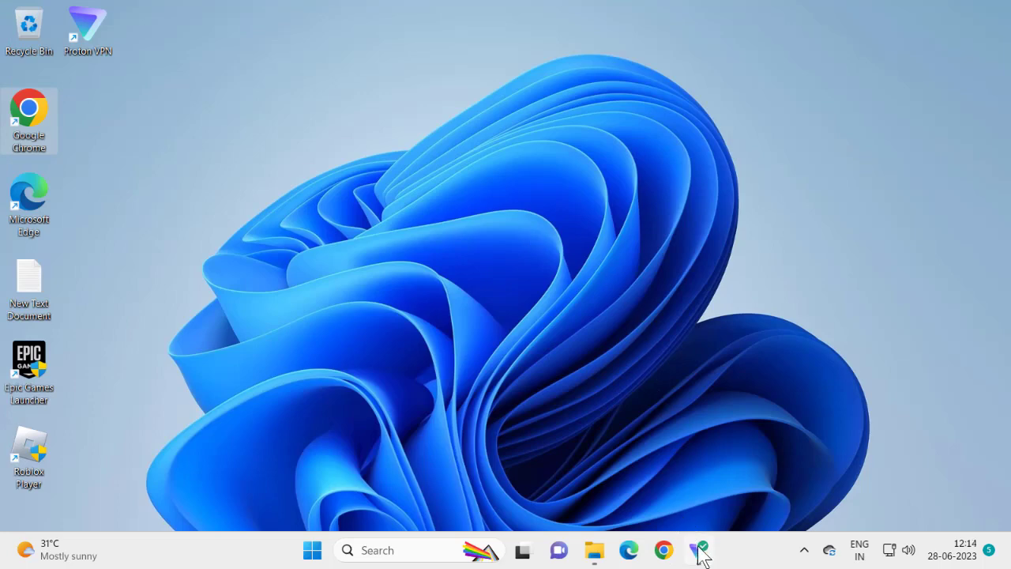
left_click(594, 549)
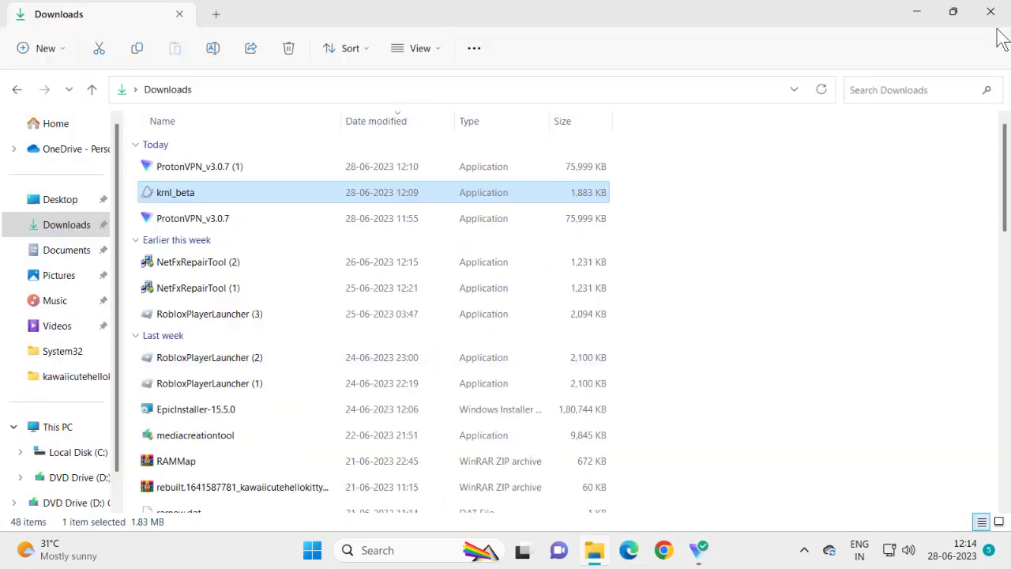